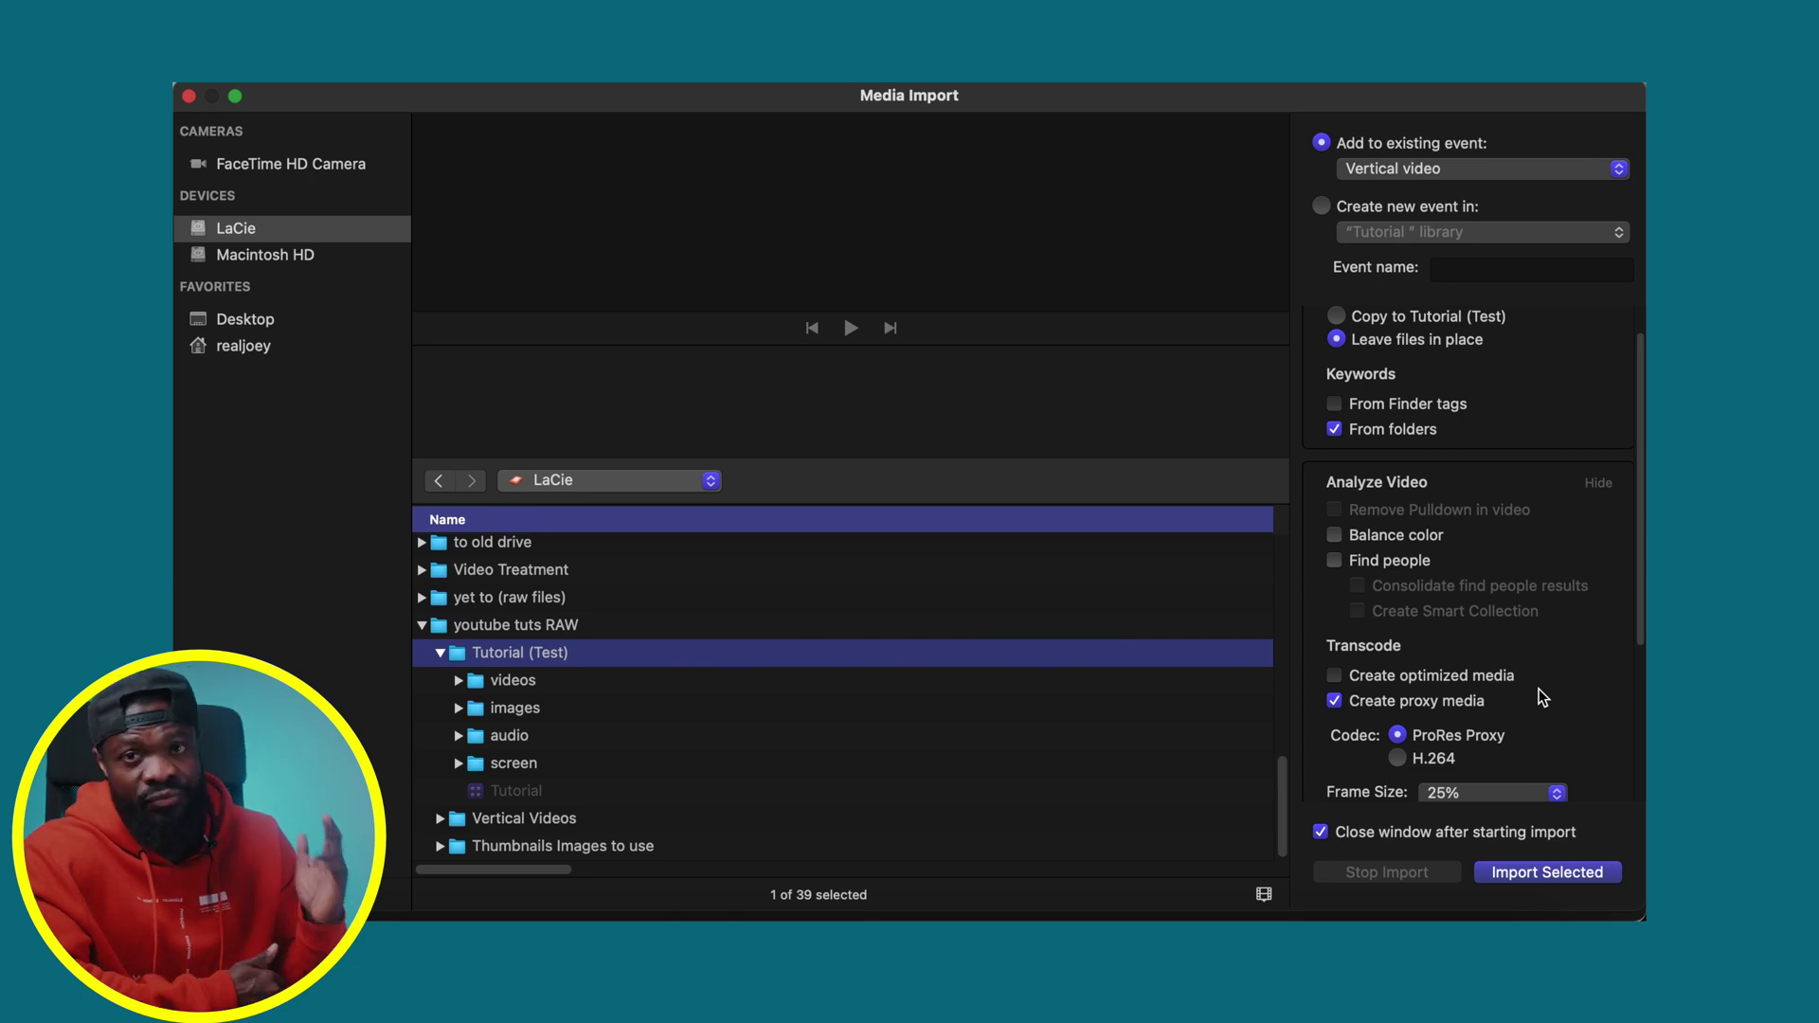
Step: Review the audio import settings and import the Tutorial (Test) media into Vertical video
scroll(1539, 692, down, 5)
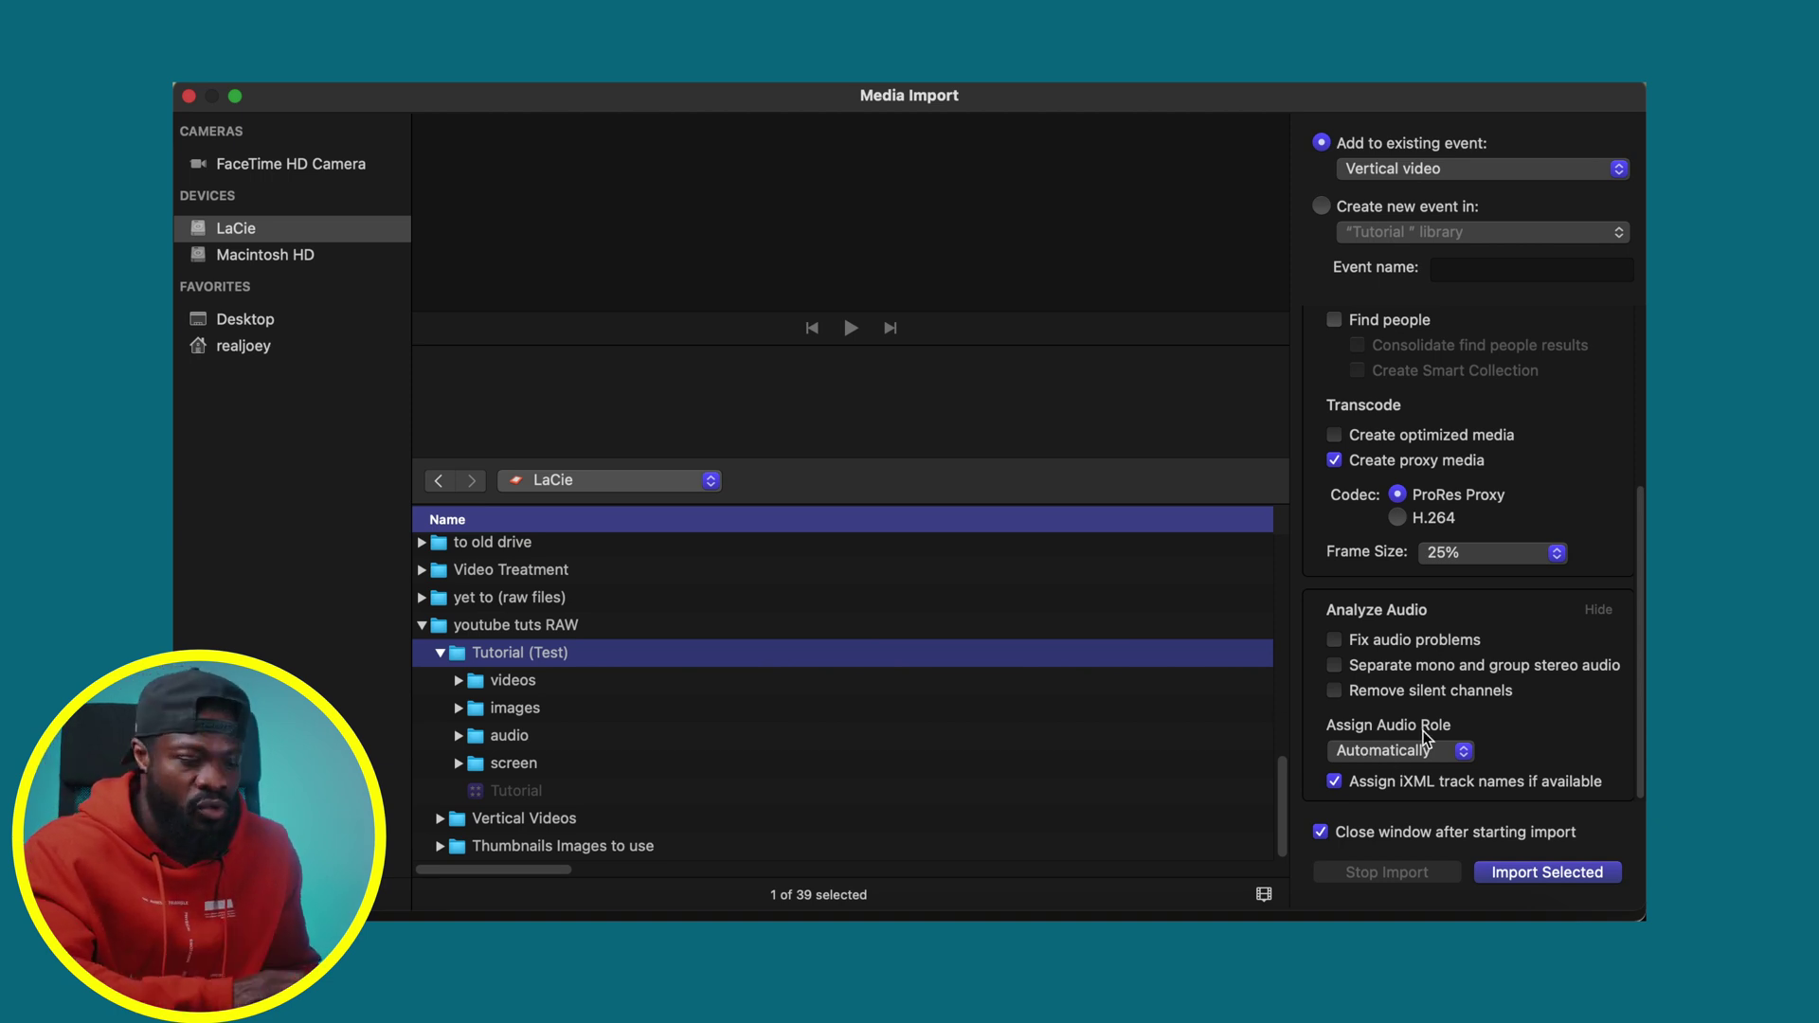
click(1563, 872)
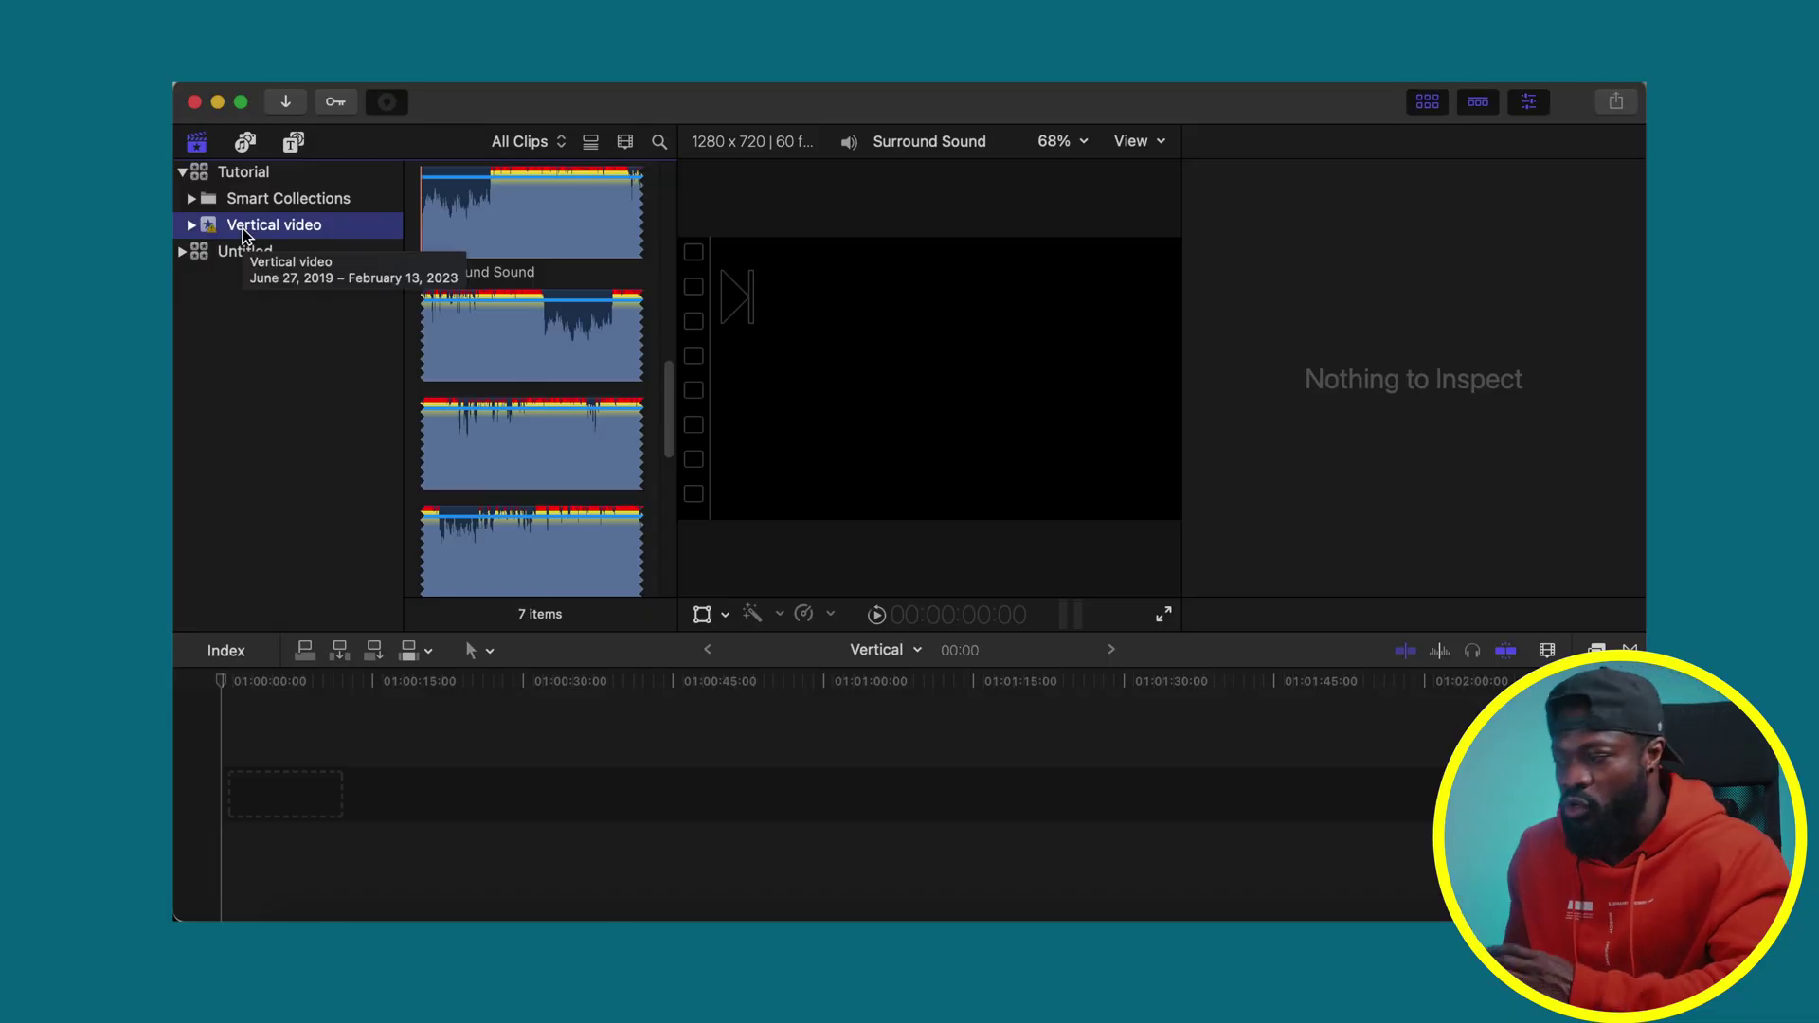
Step: Expand Vertical video and browse its audio, images, screen and videos keyword collections
click(192, 225)
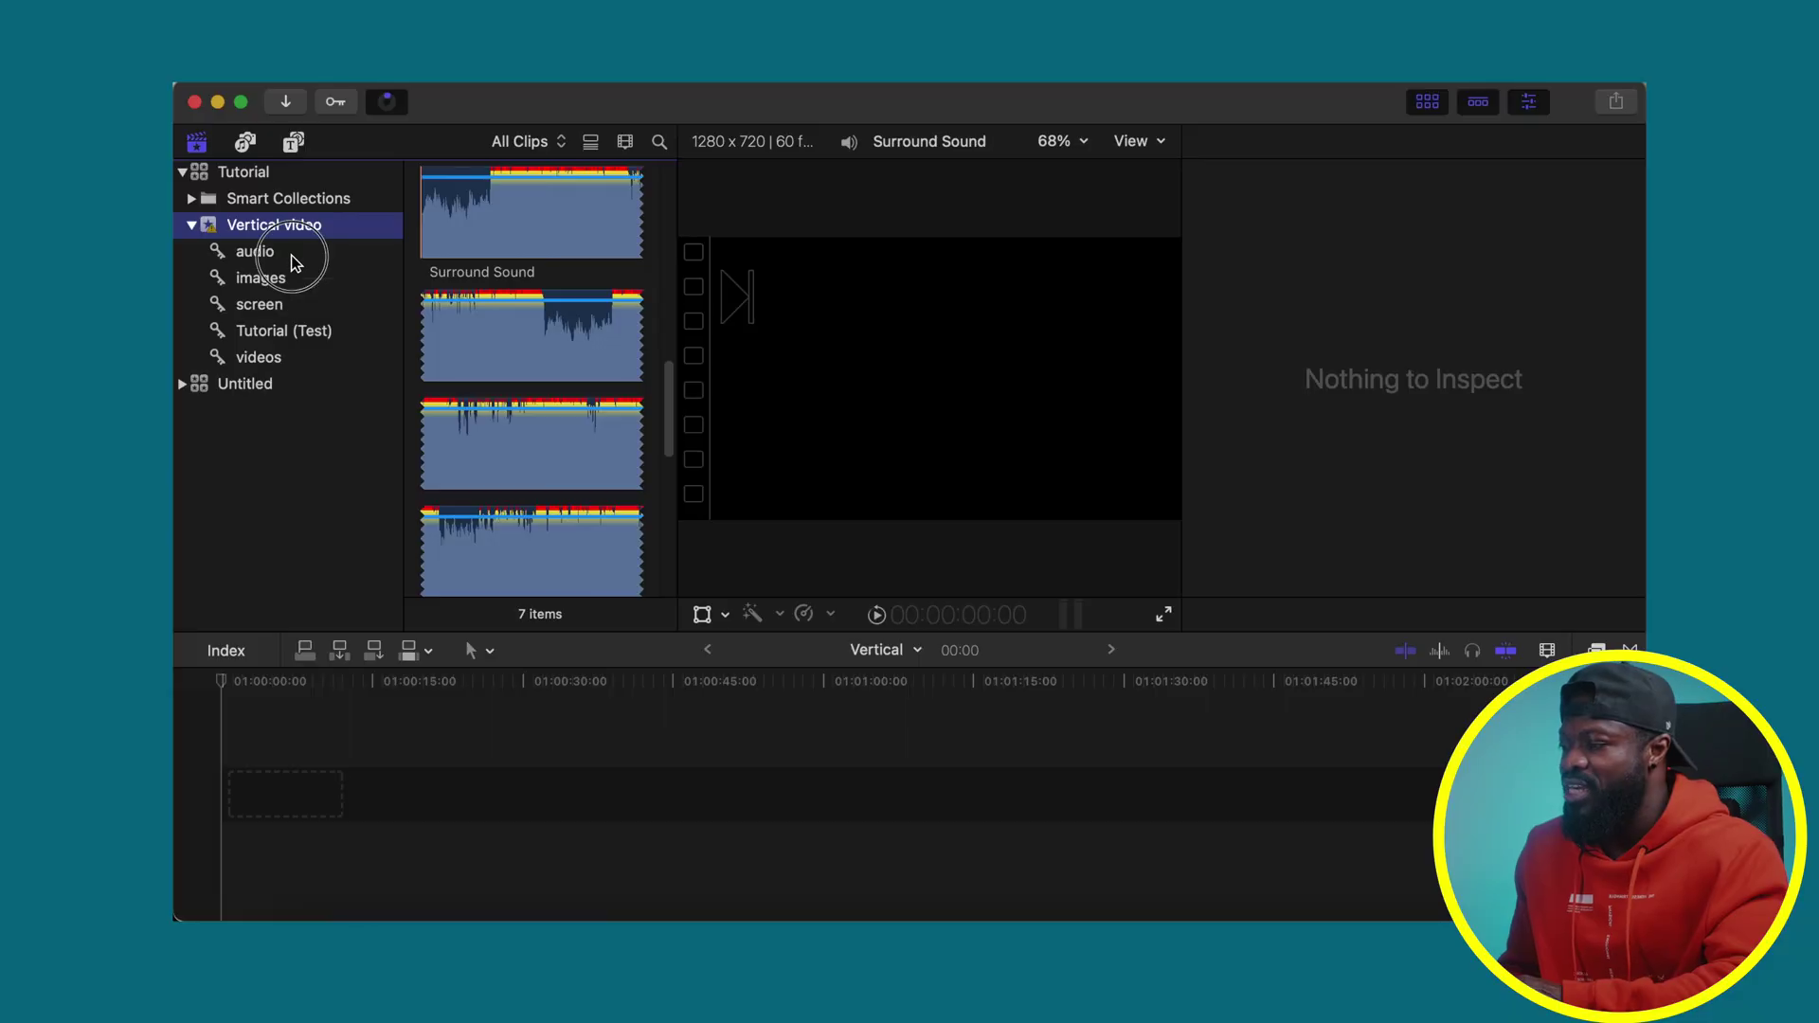
click(292, 256)
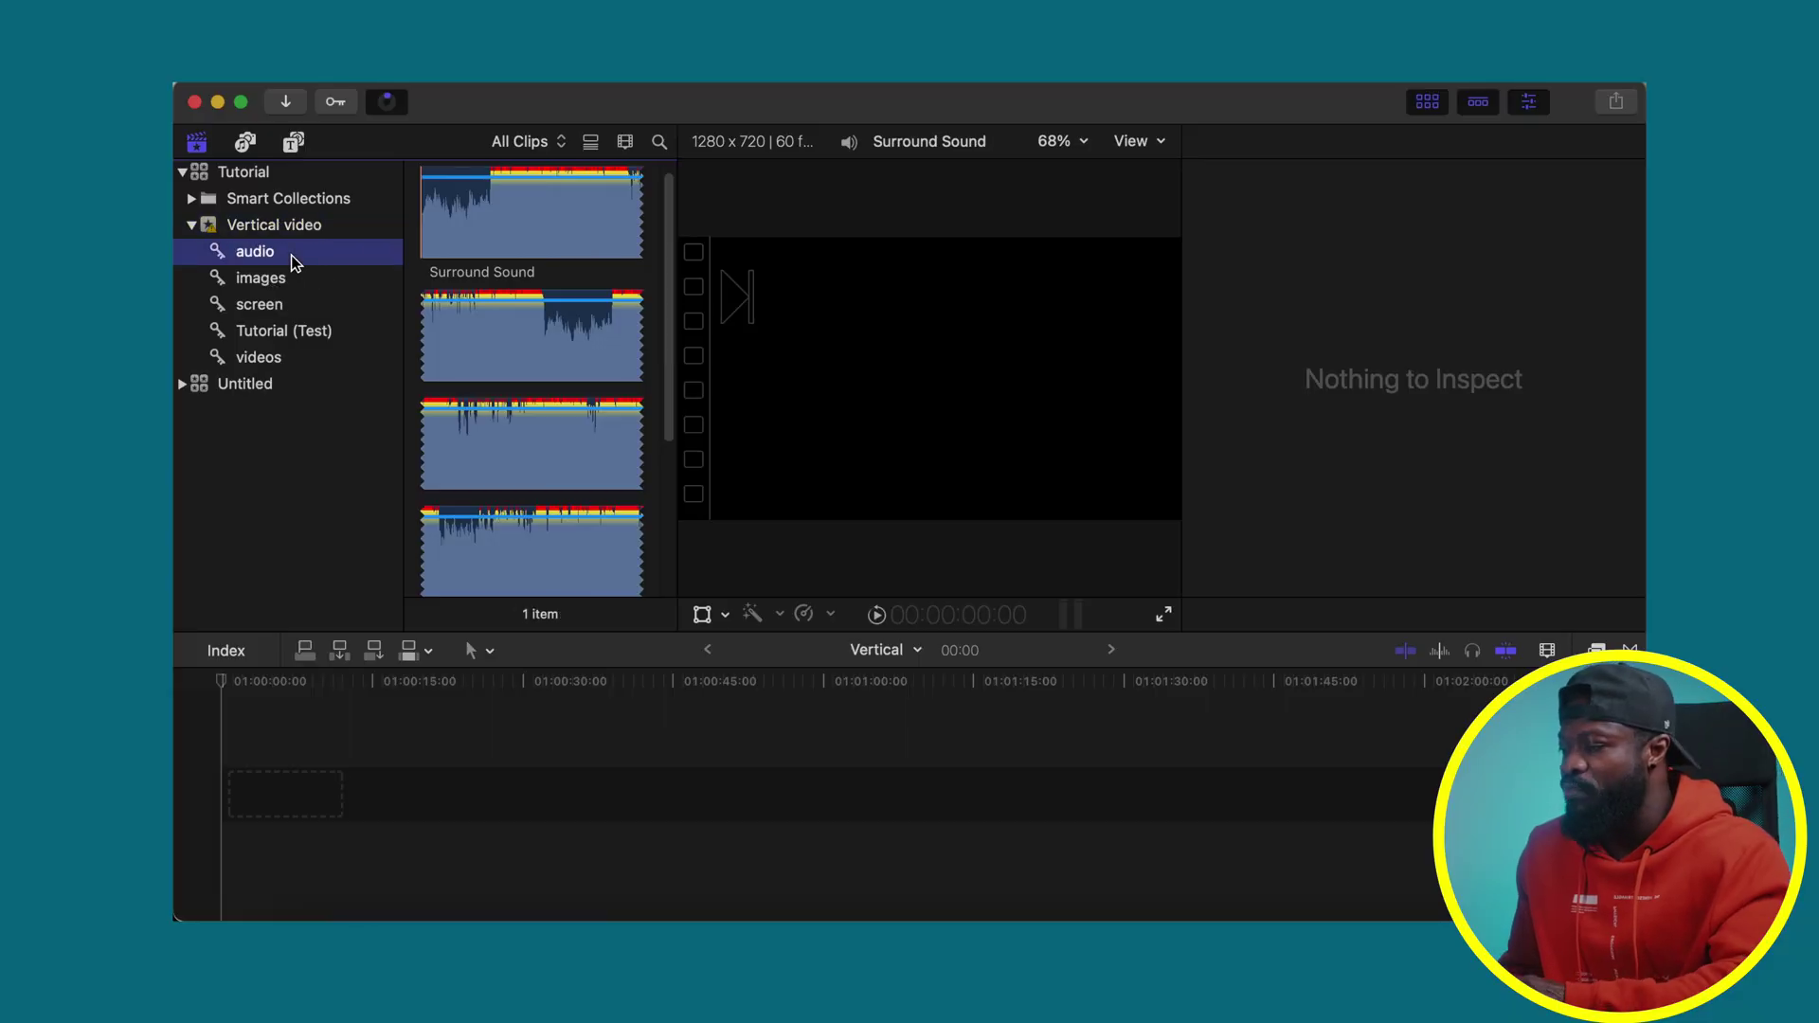
click(284, 276)
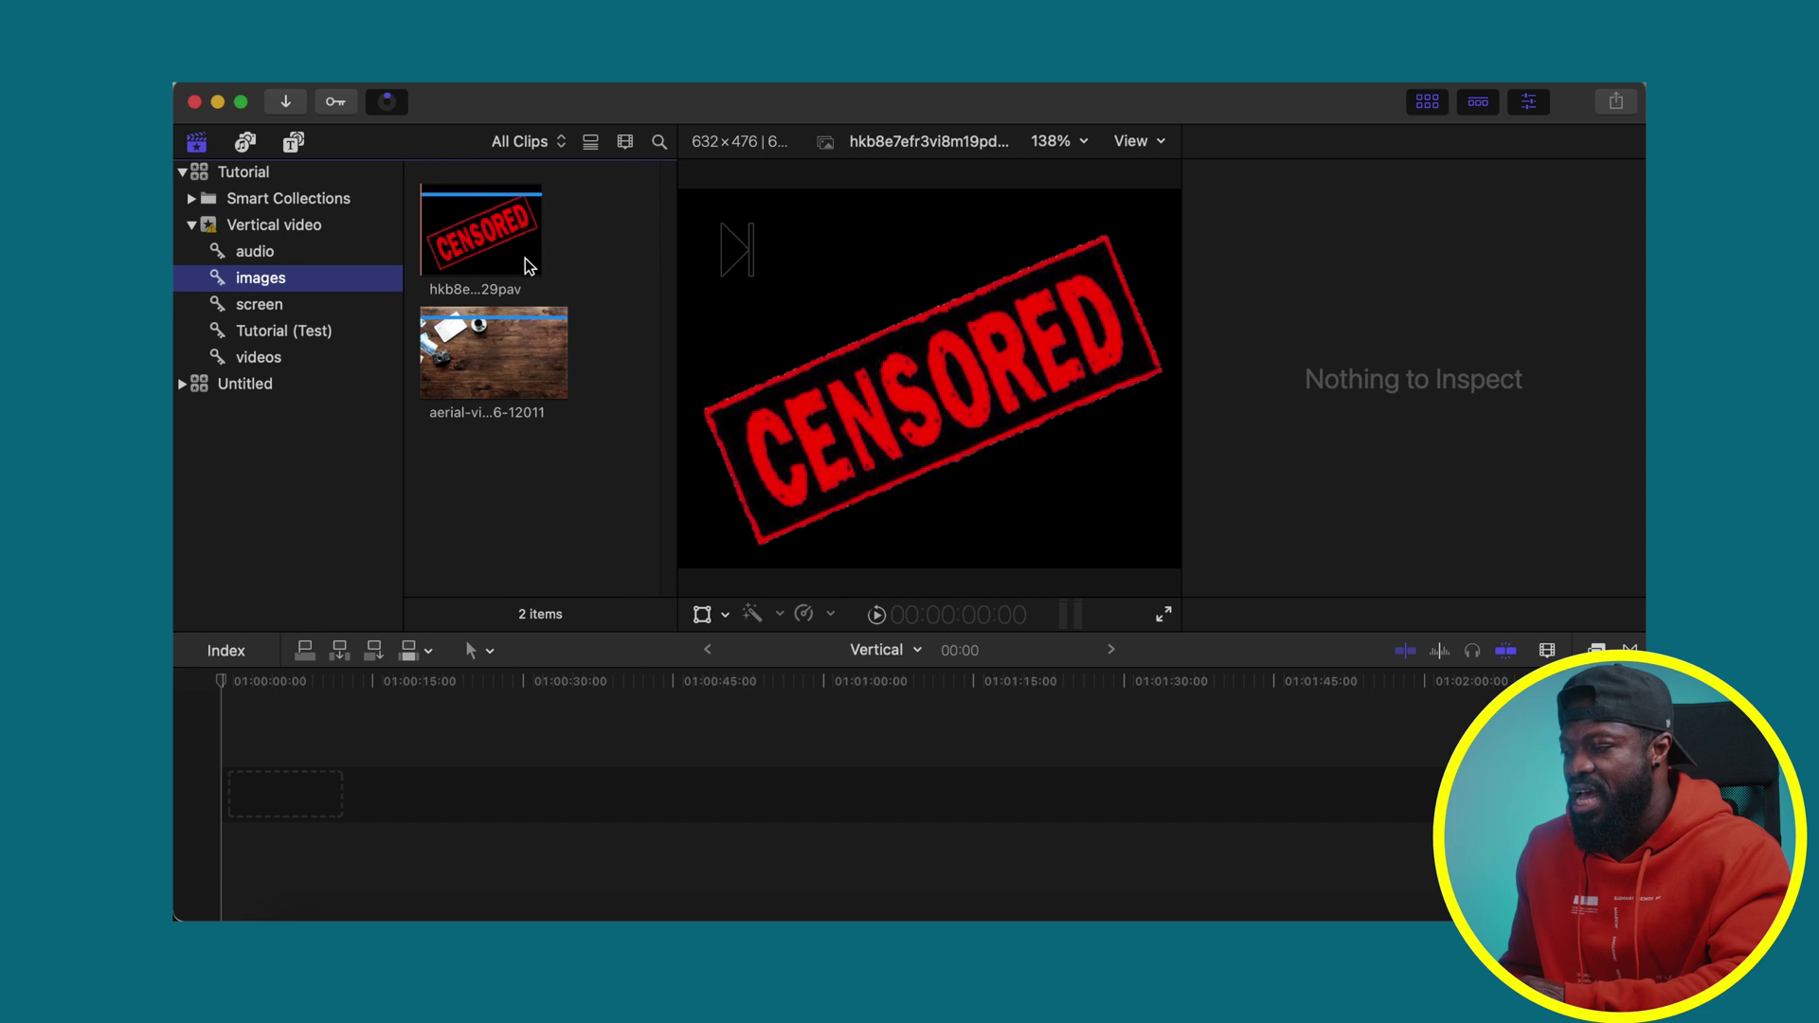
click(286, 304)
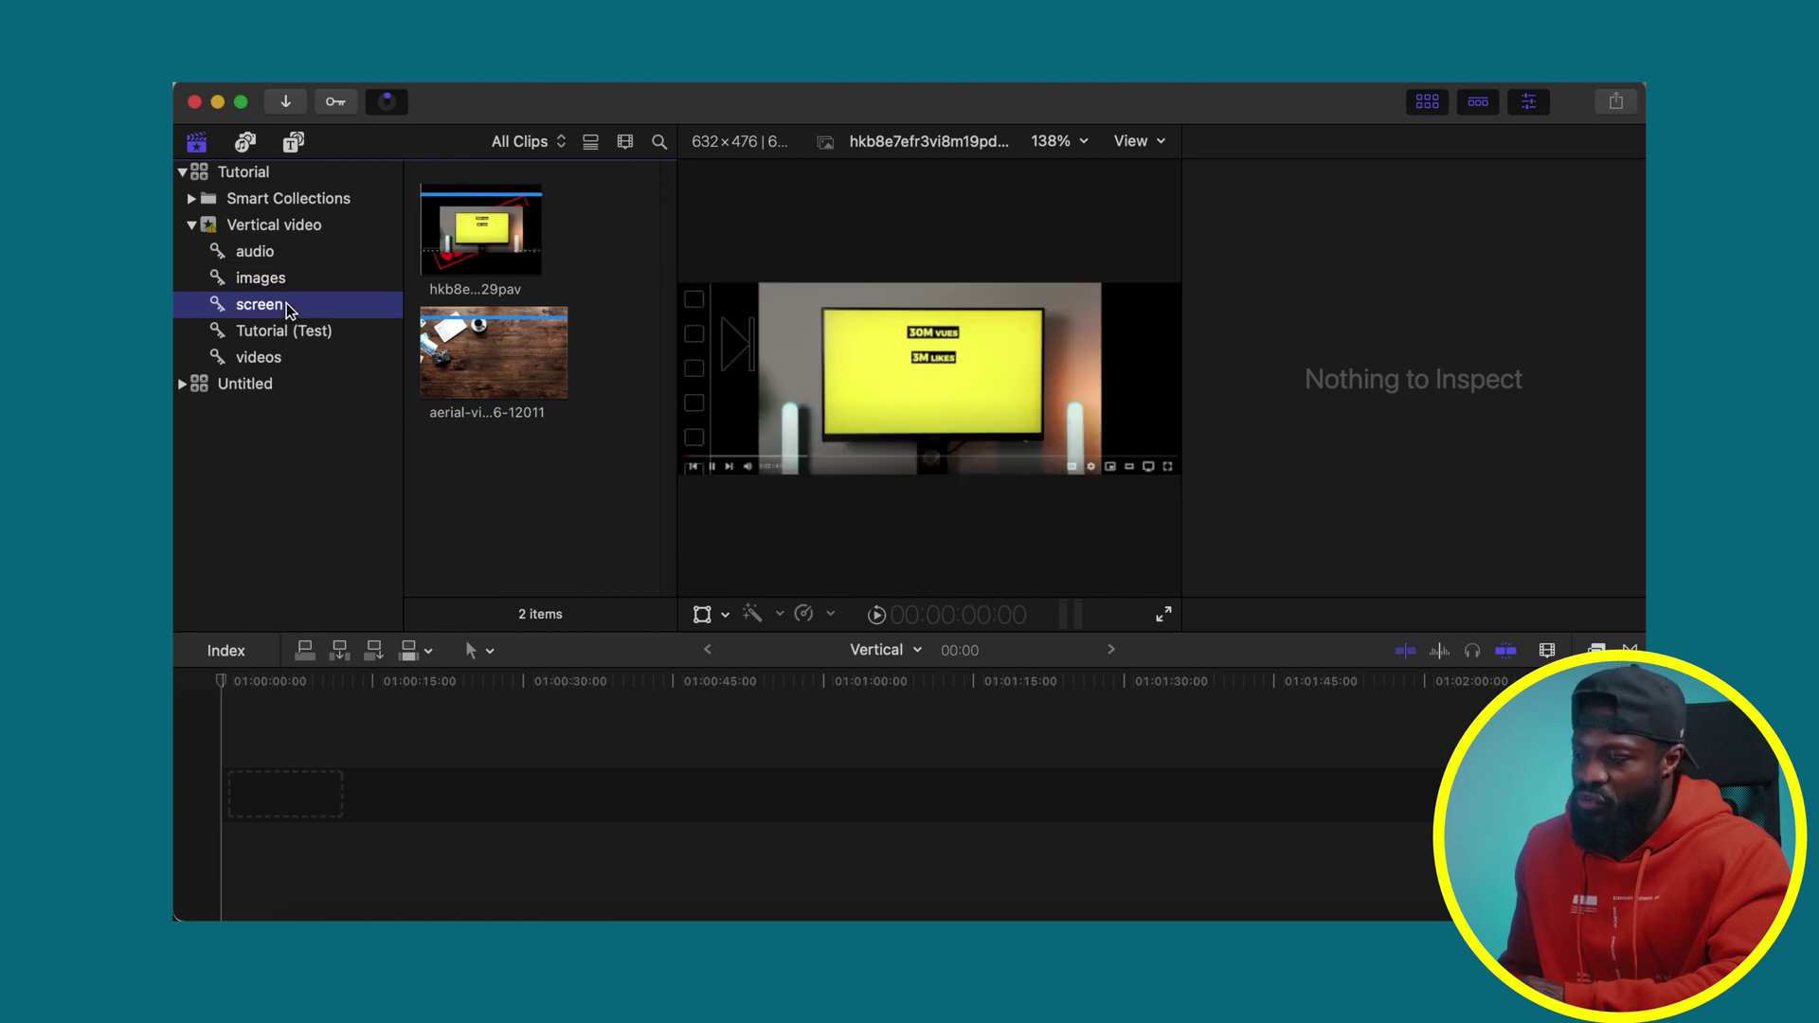
click(275, 358)
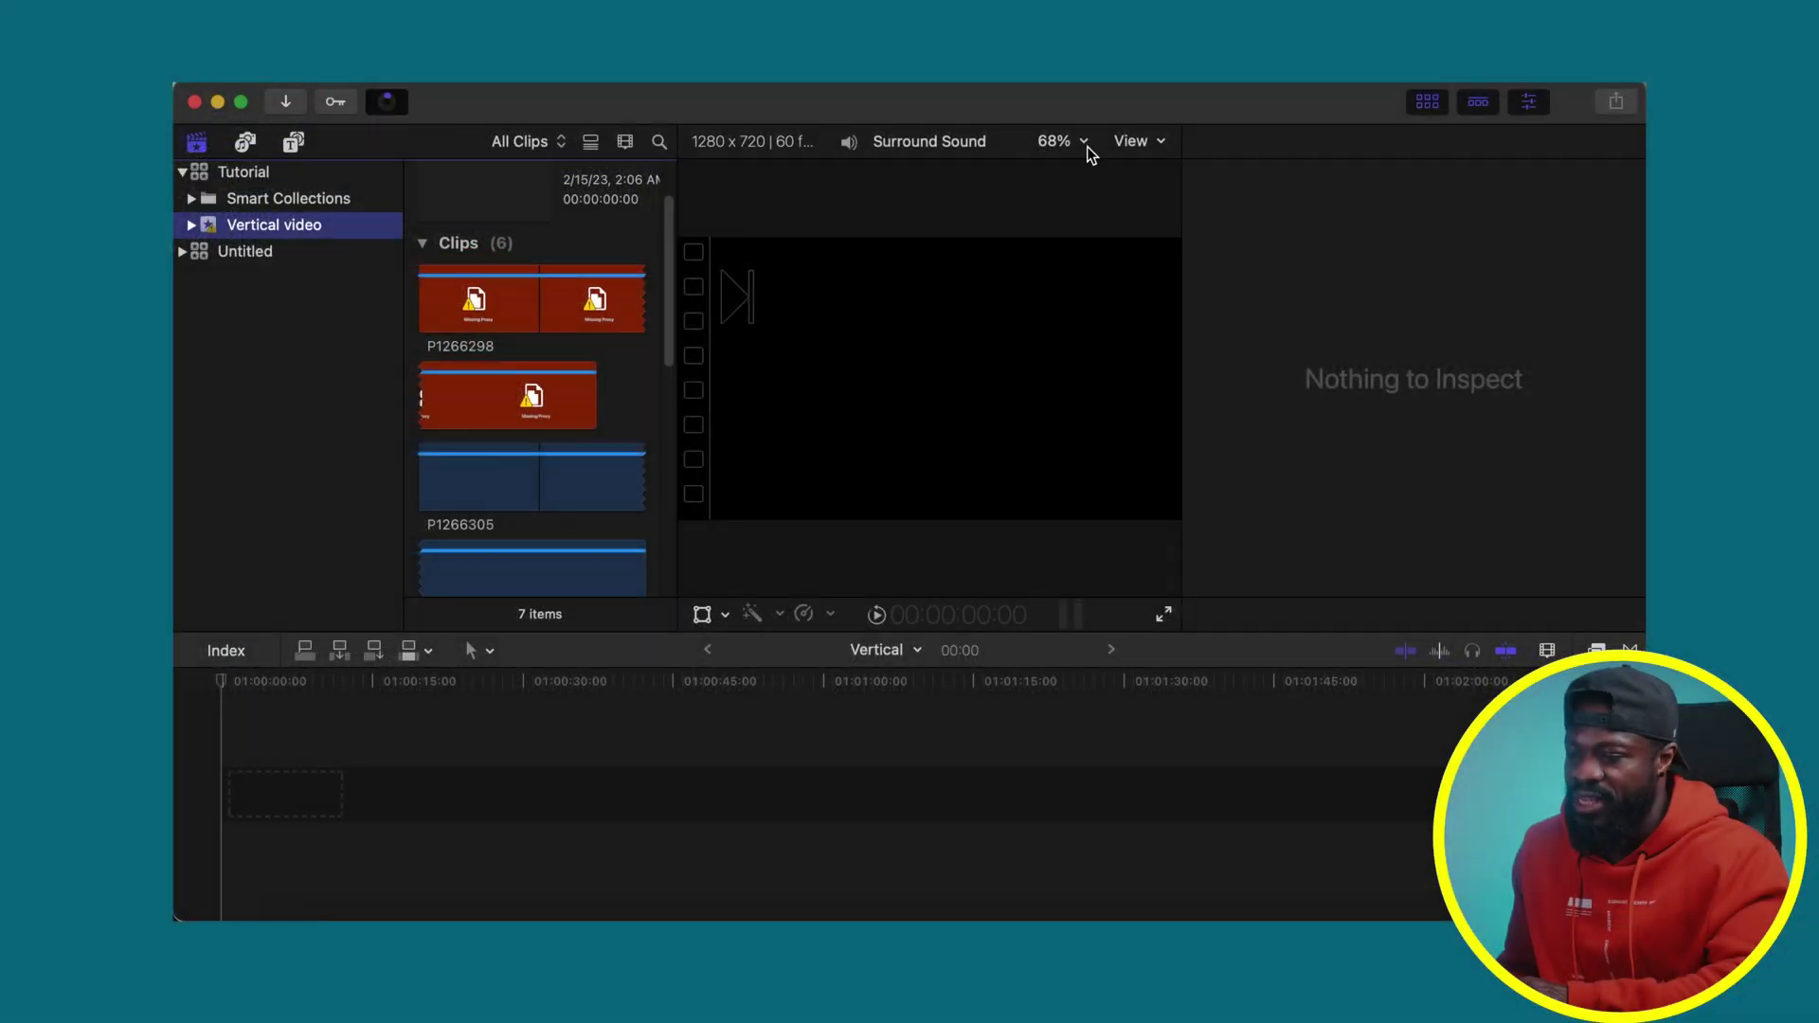
Step: Check per-clip Transcoding and Analysis progress in Background Tasks (Cmd+9), then close it
key(super+9)
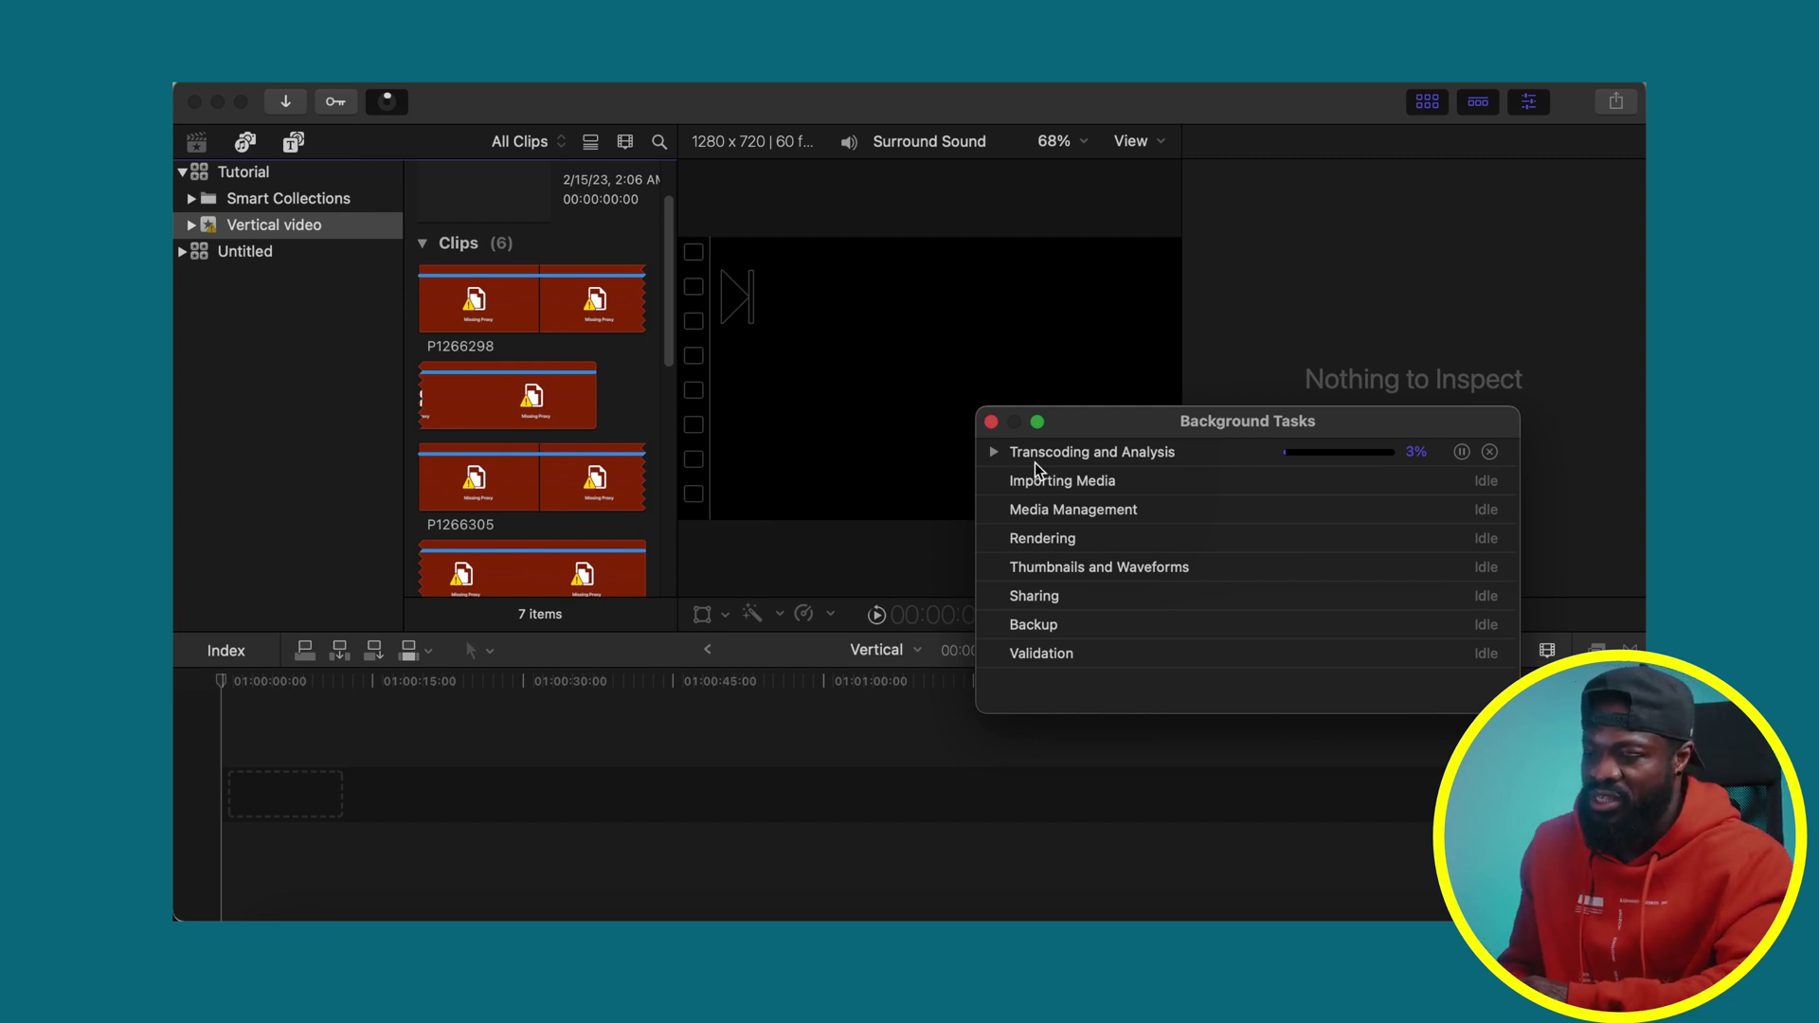
click(993, 453)
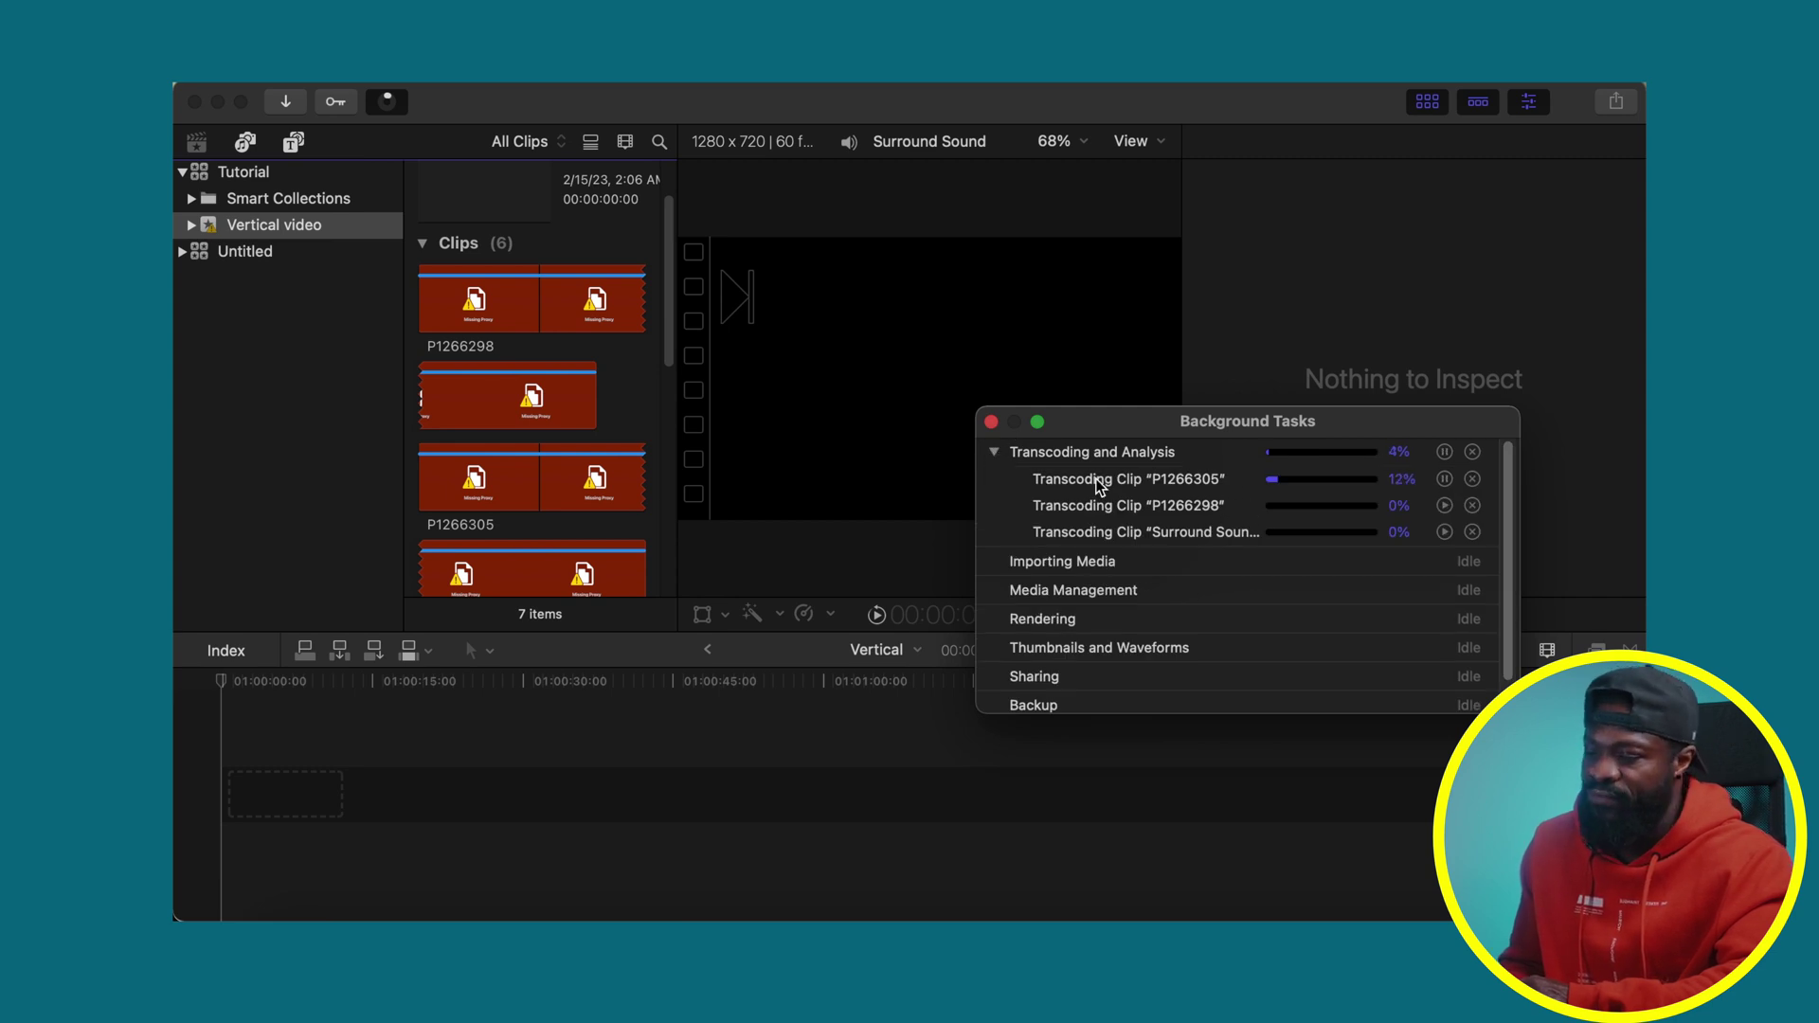
click(993, 452)
click(991, 422)
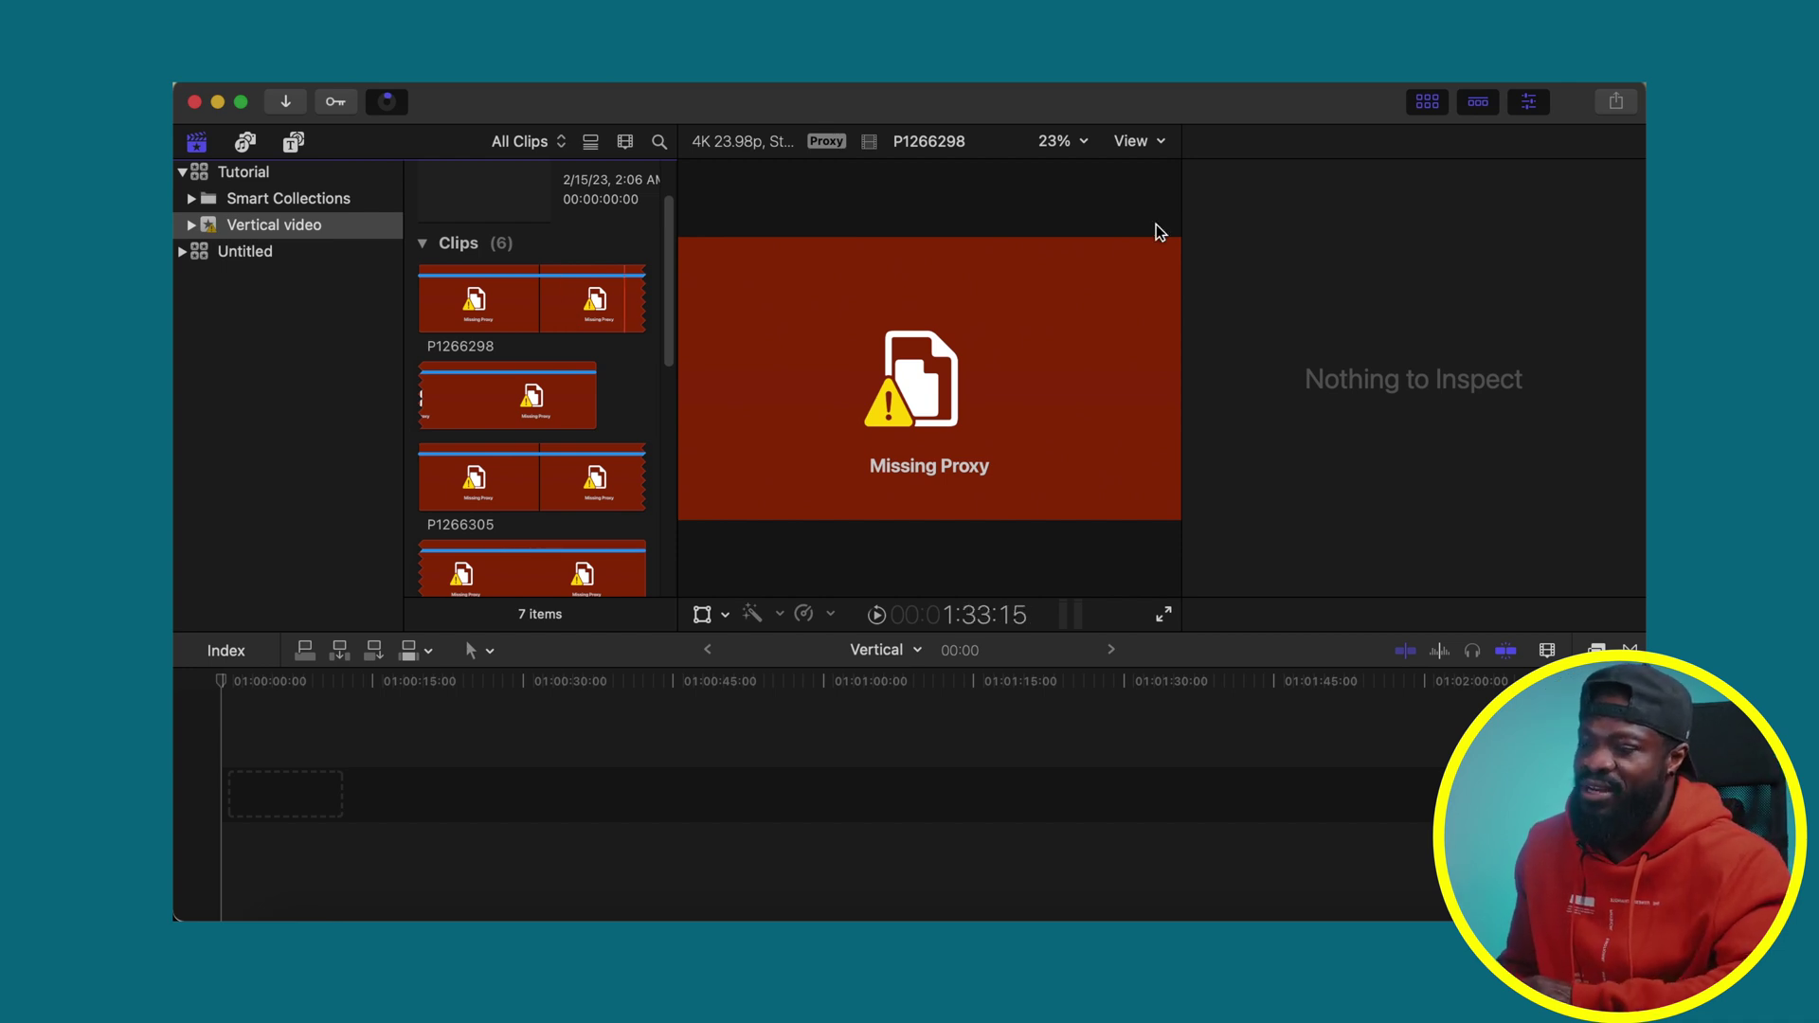
Step: Set the viewer's Media Playback to Optimized/Original to show the real footage
click(1133, 142)
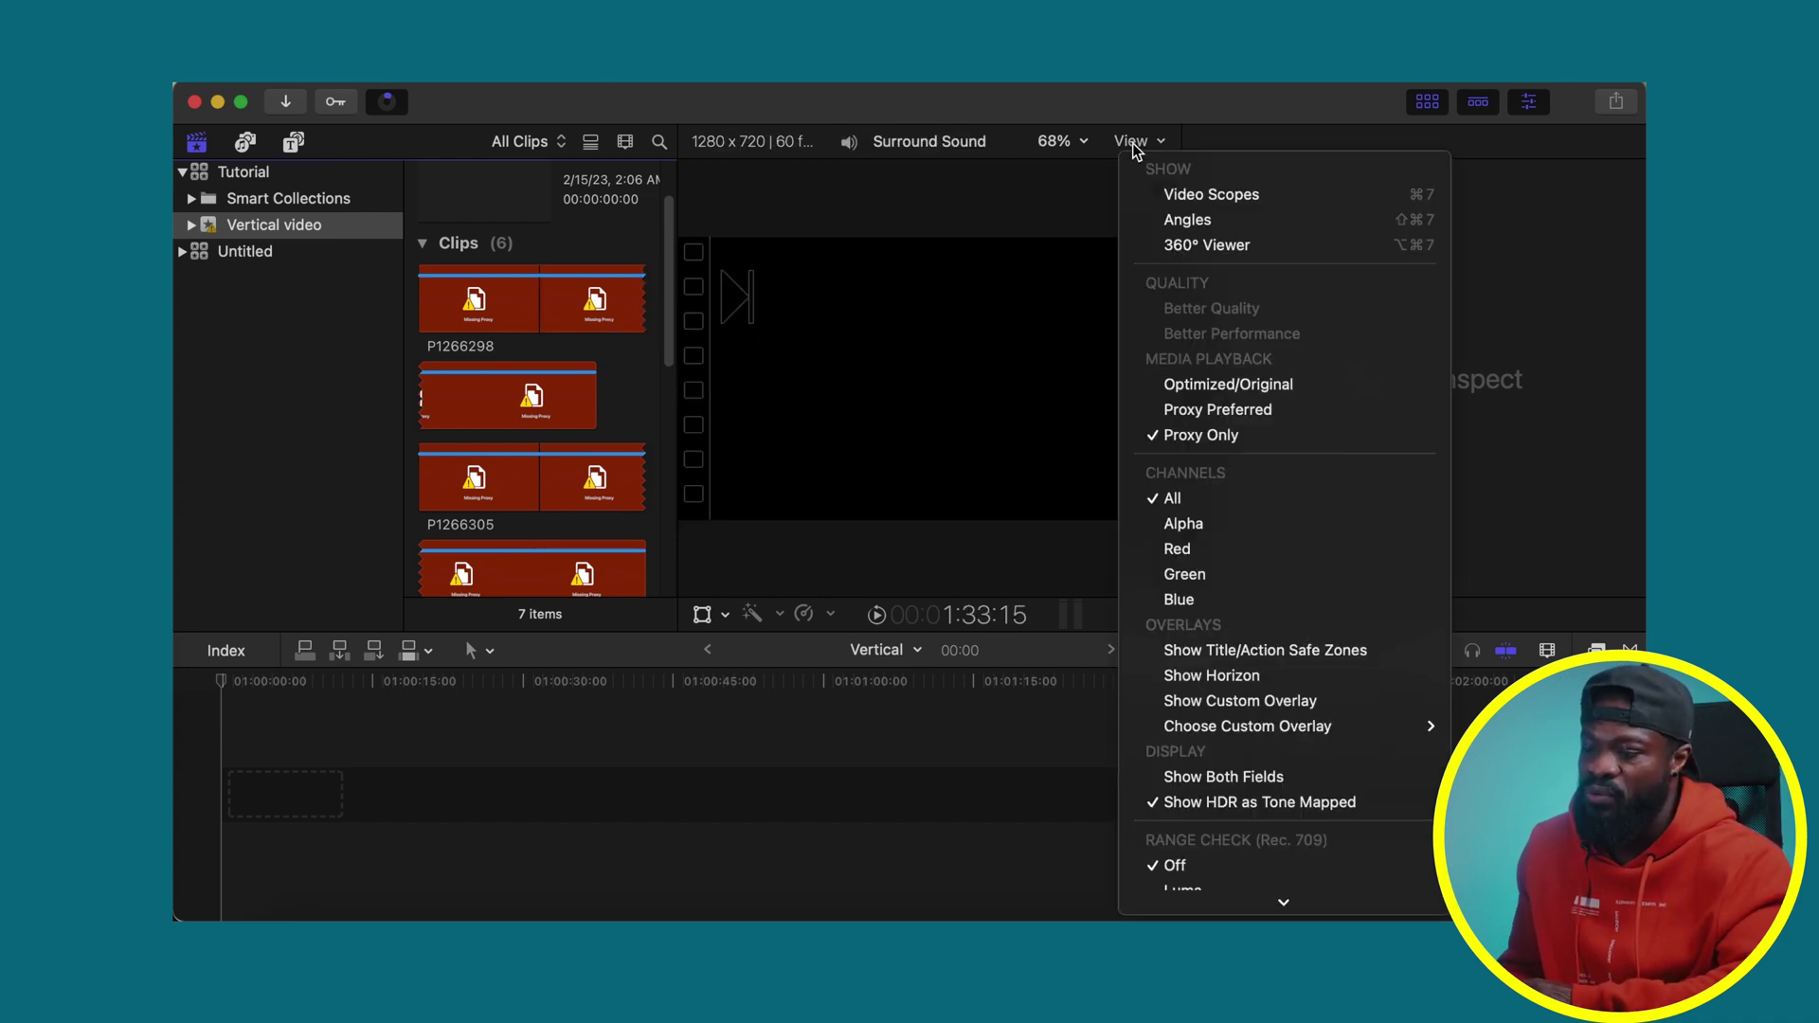
click(1166, 383)
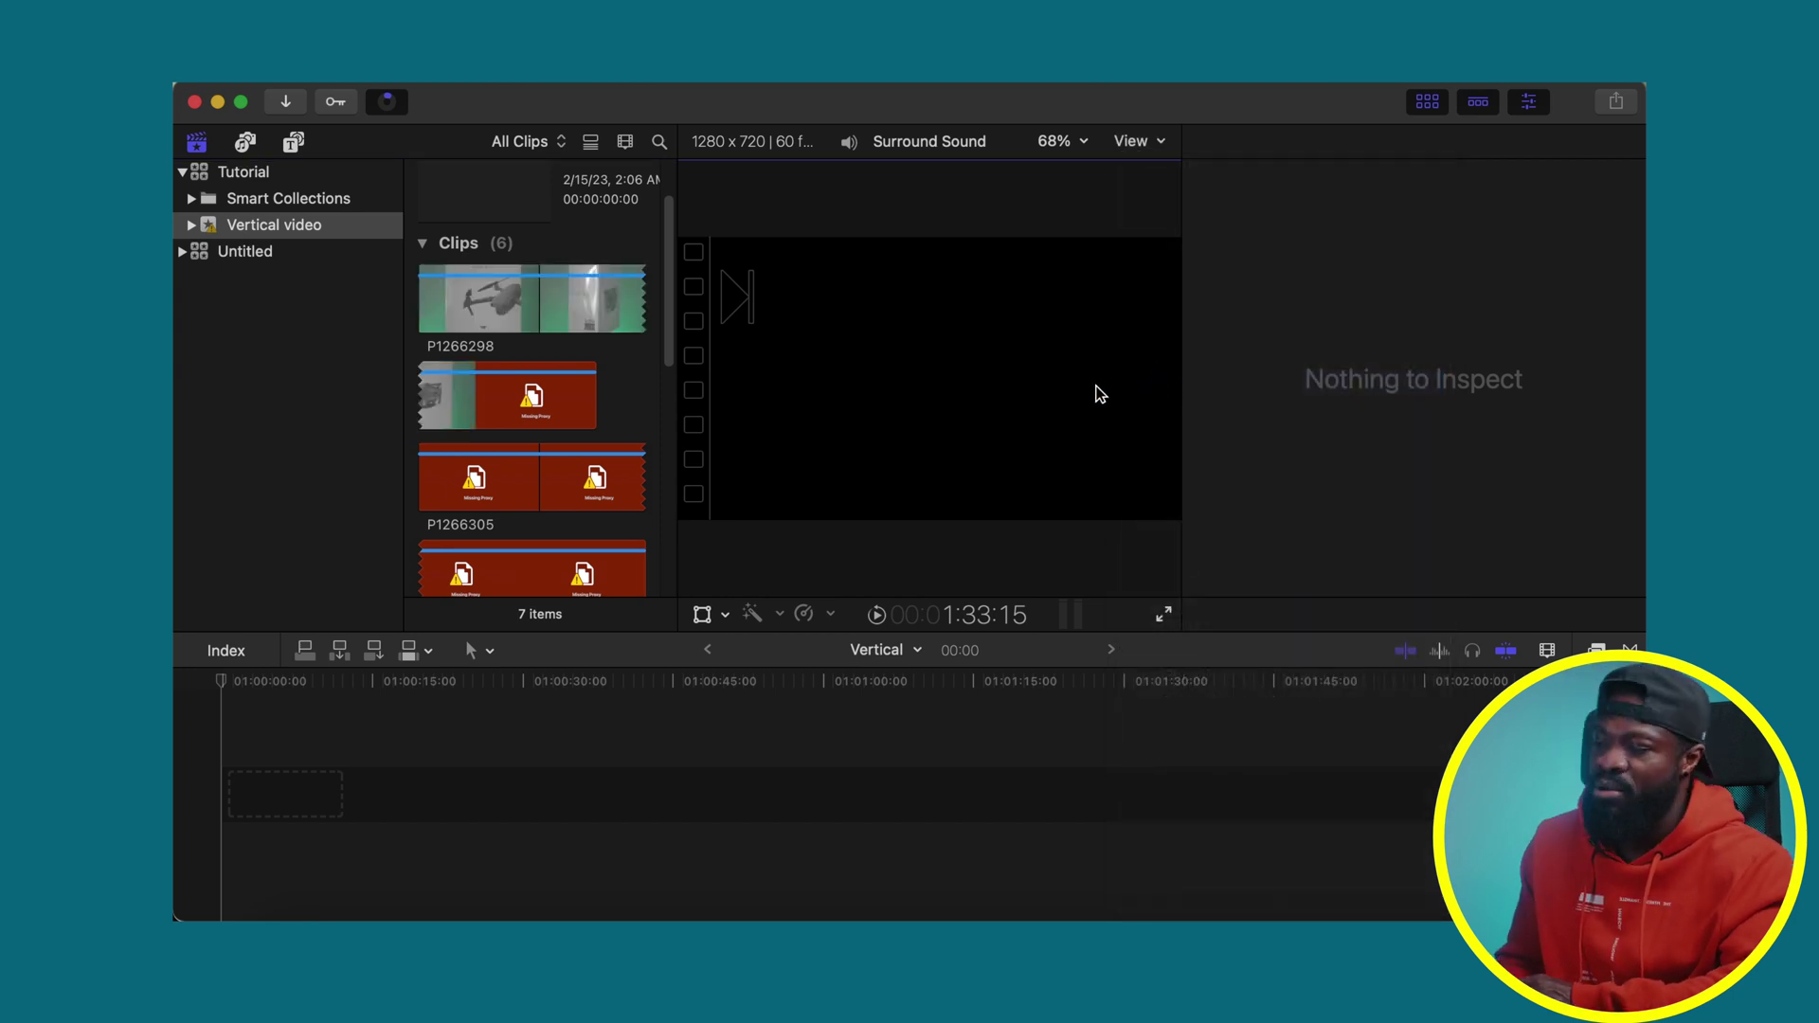
click(1142, 150)
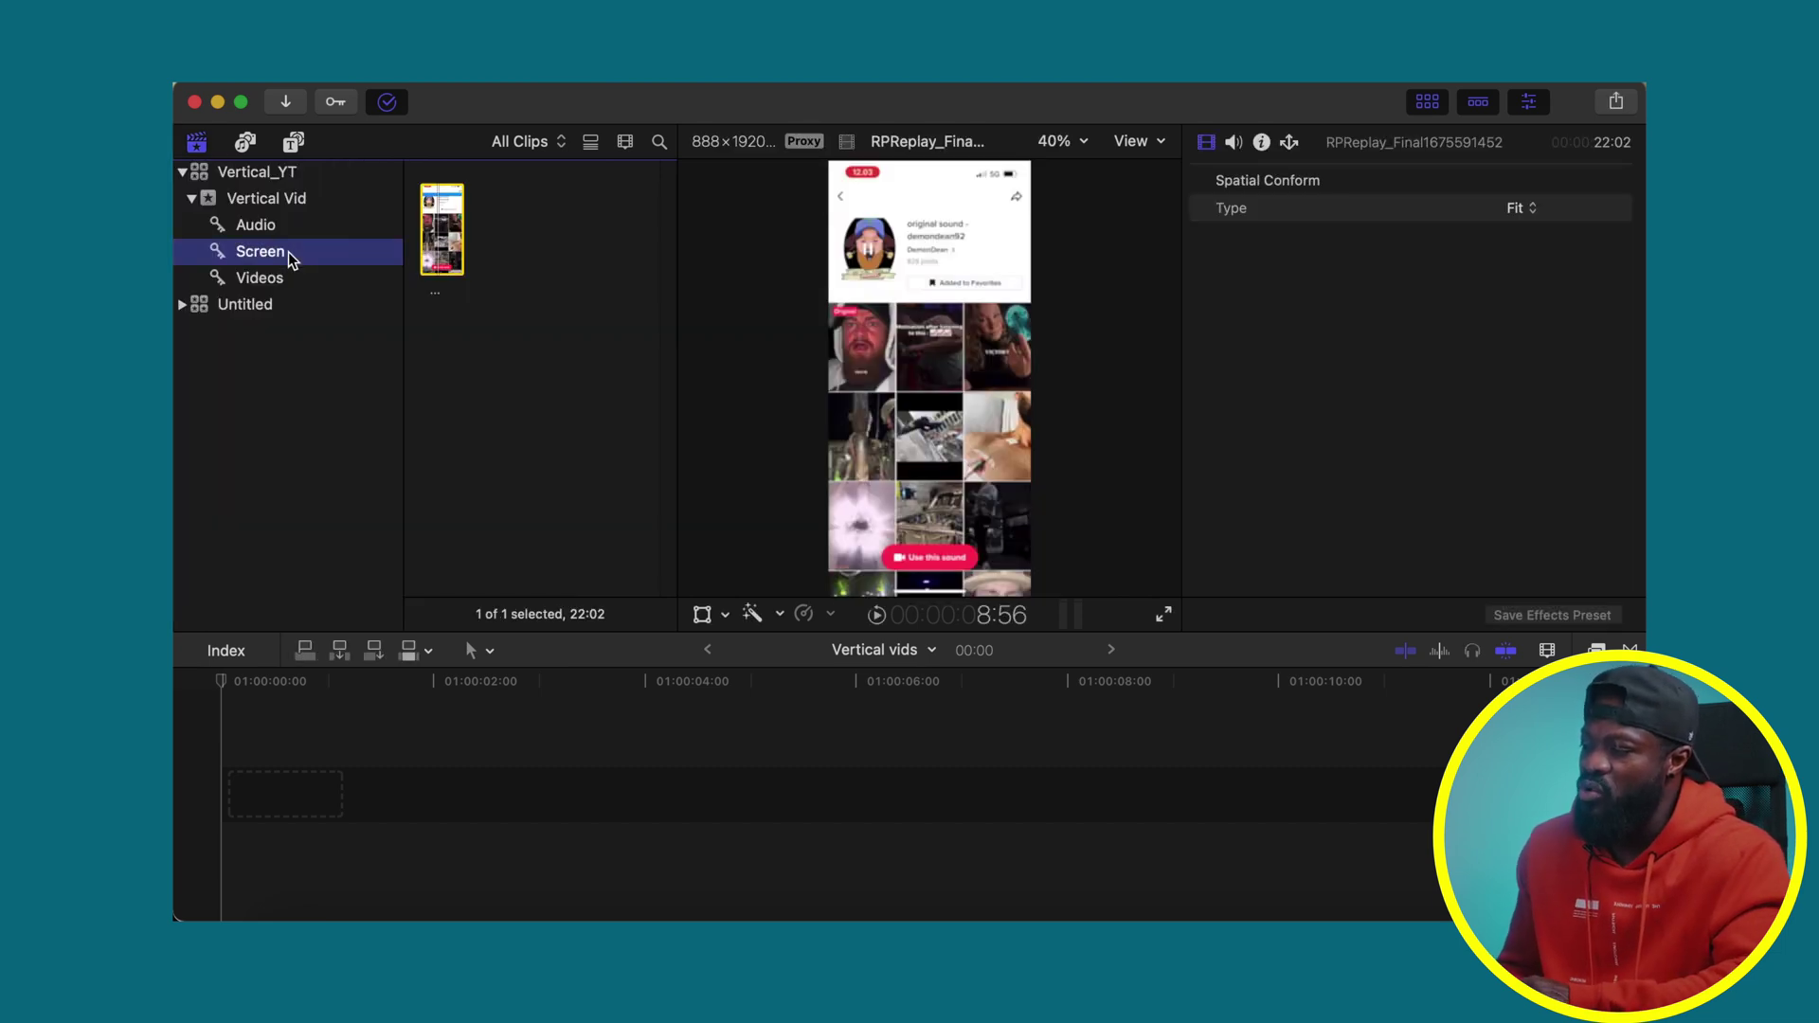
Step: Place the Screen collection's recording into the empty Vertical vids timeline
click(288, 252)
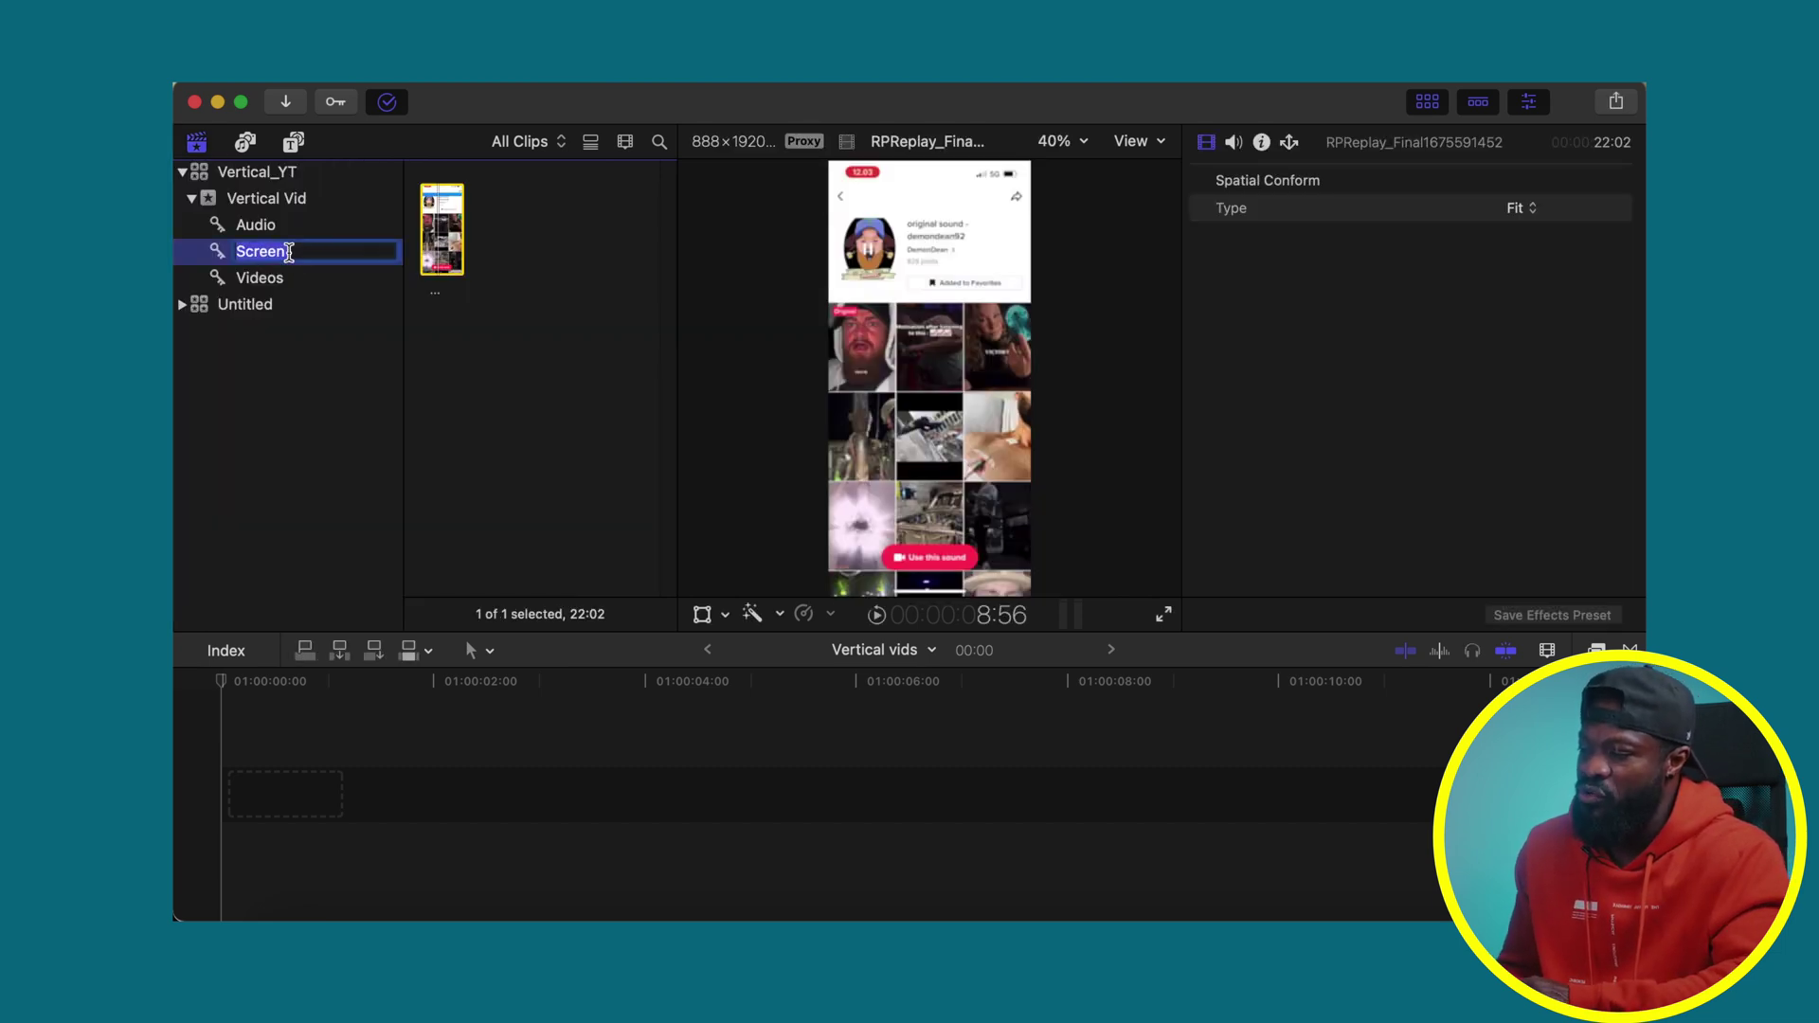
click(450, 245)
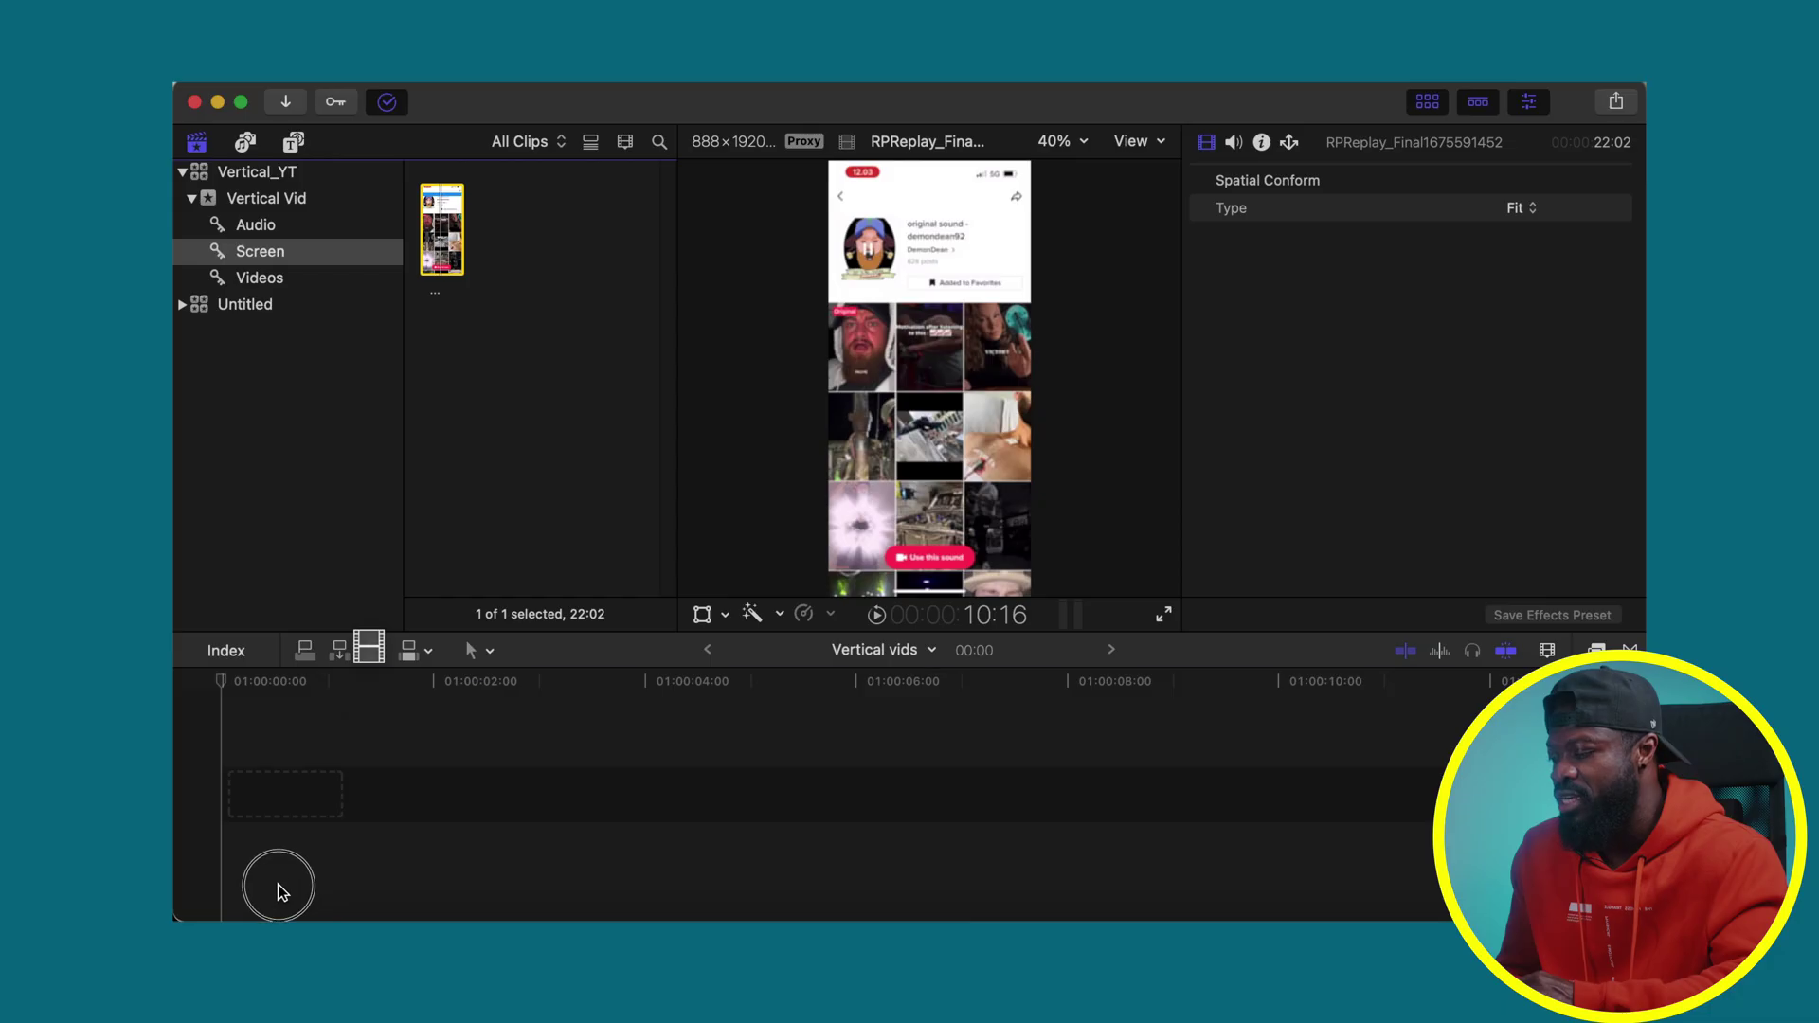
drag(276, 885, 252, 817)
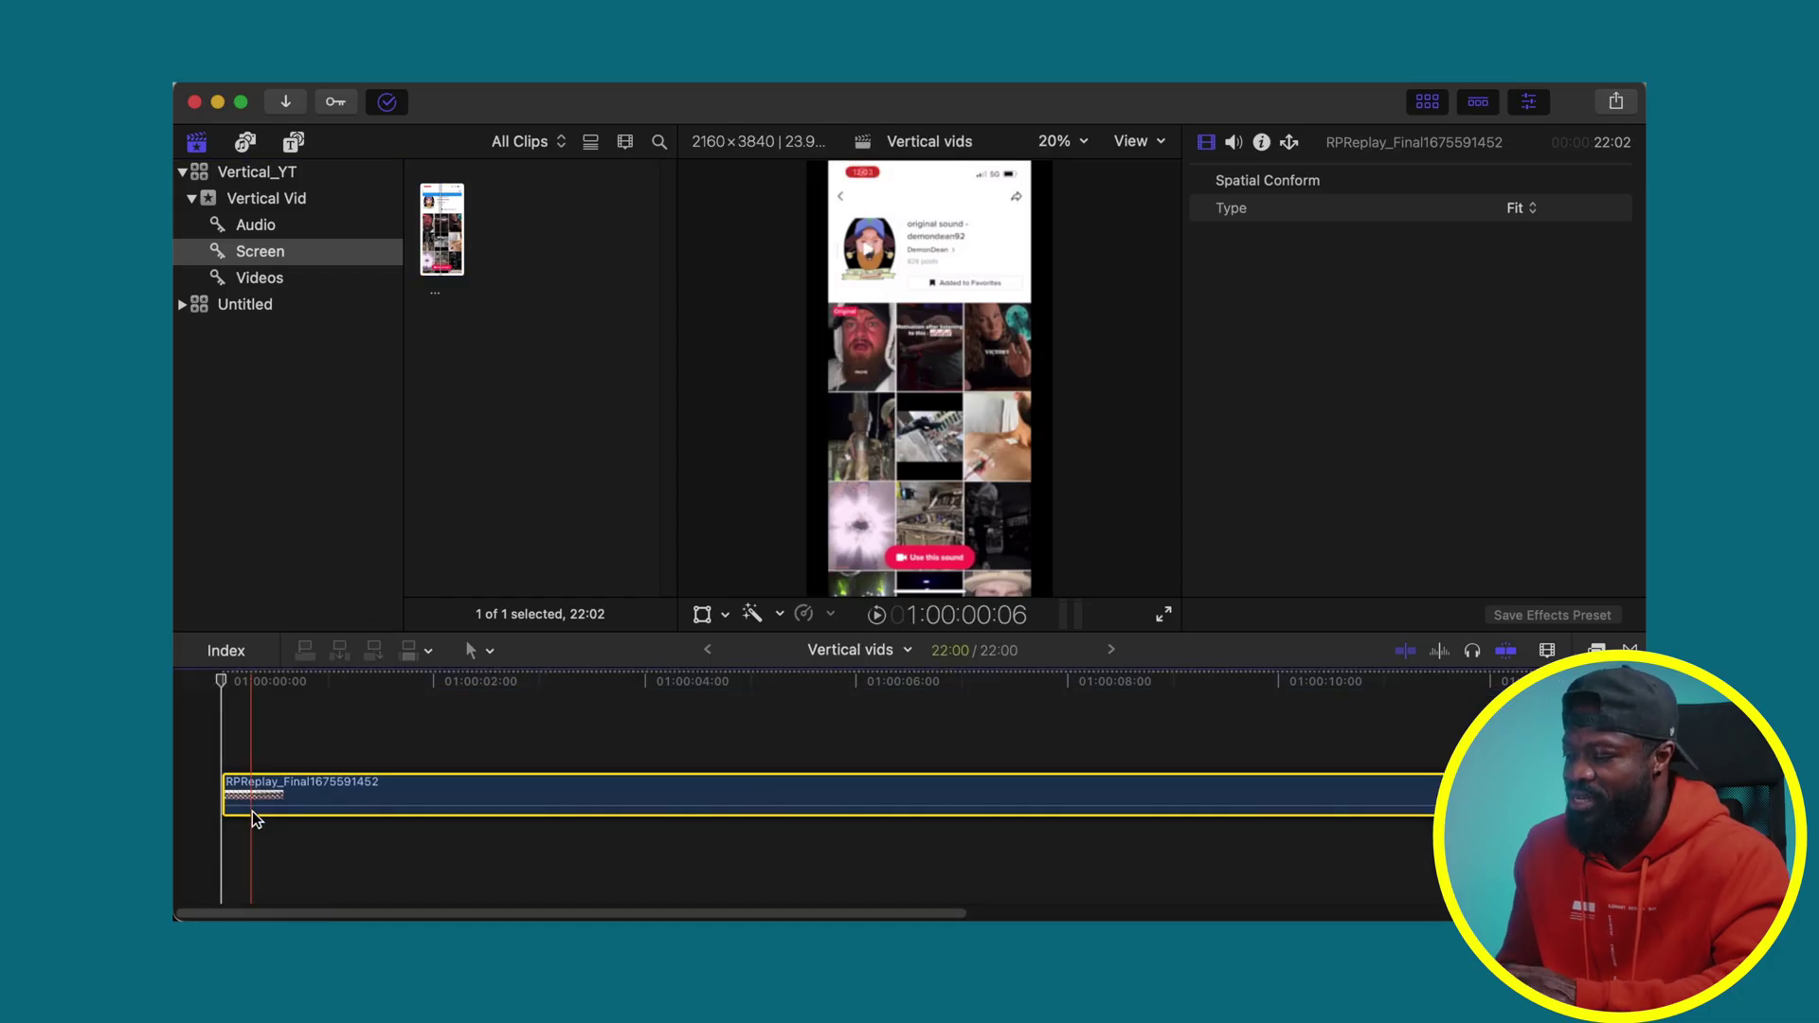
Step: Blade off the recording's first 3 seconds, delete them, and trim the clip to 17:00
click(583, 739)
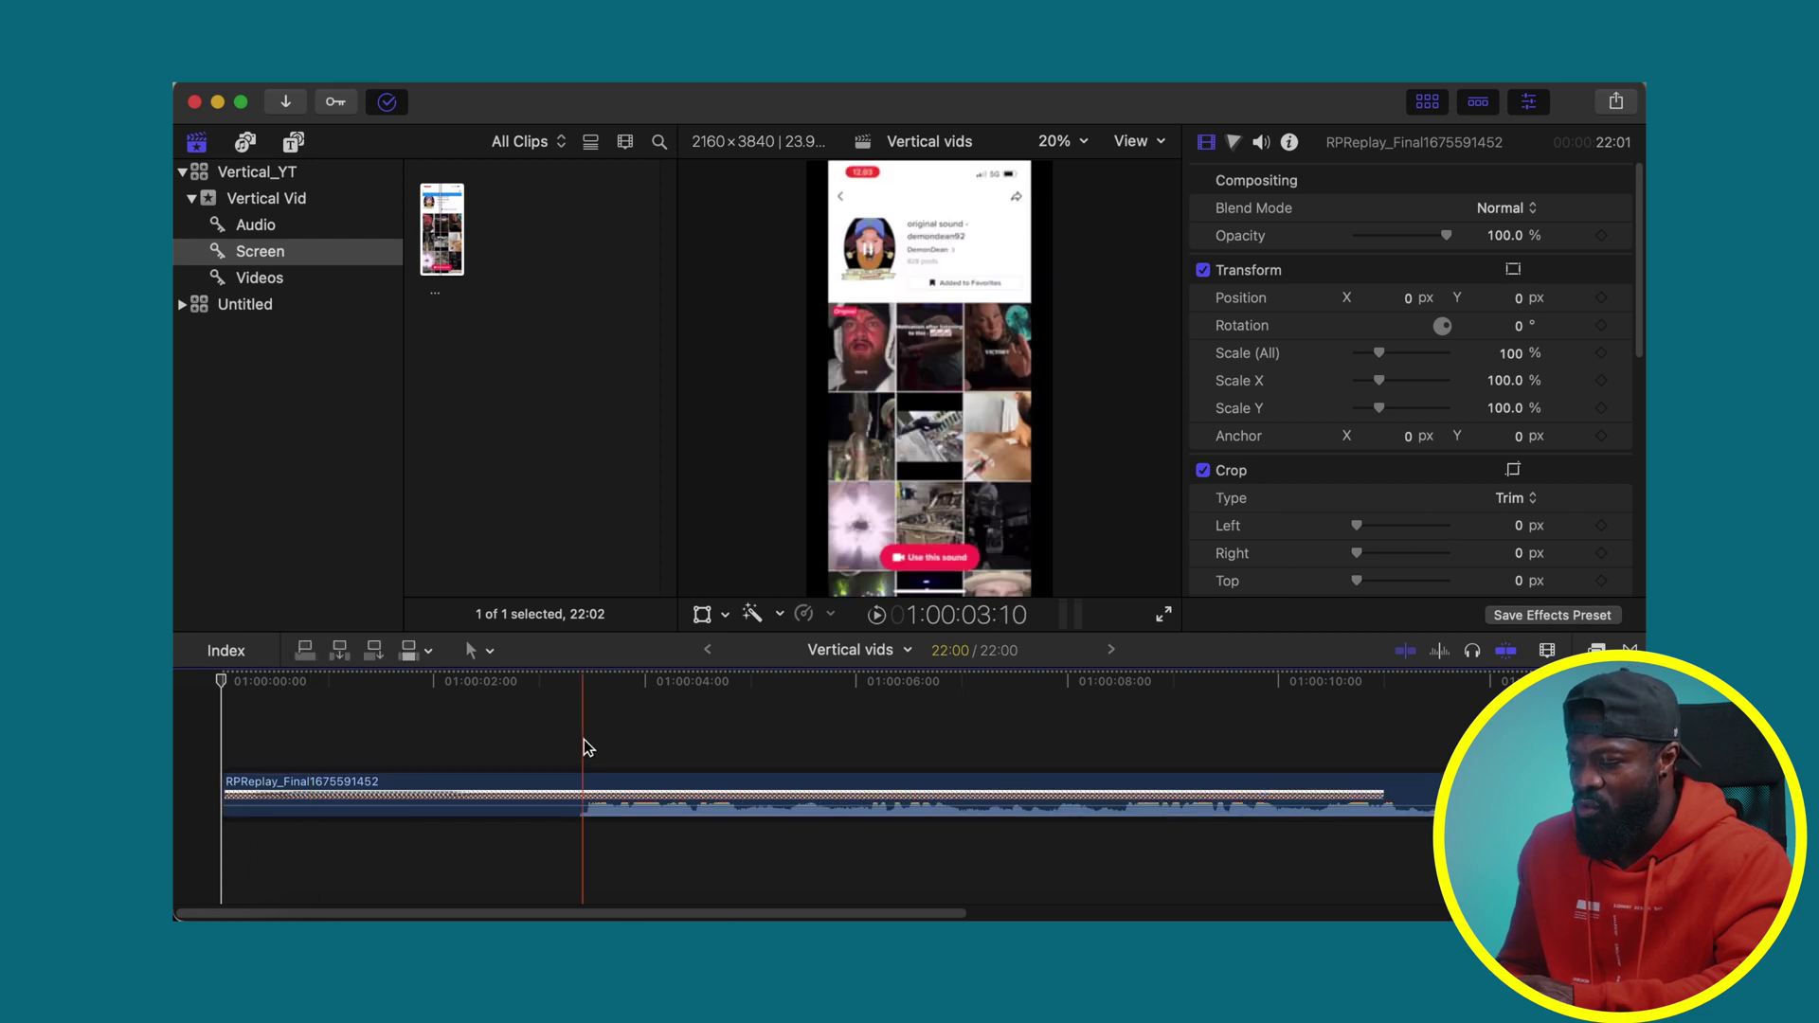
click(583, 793)
key(super+b)
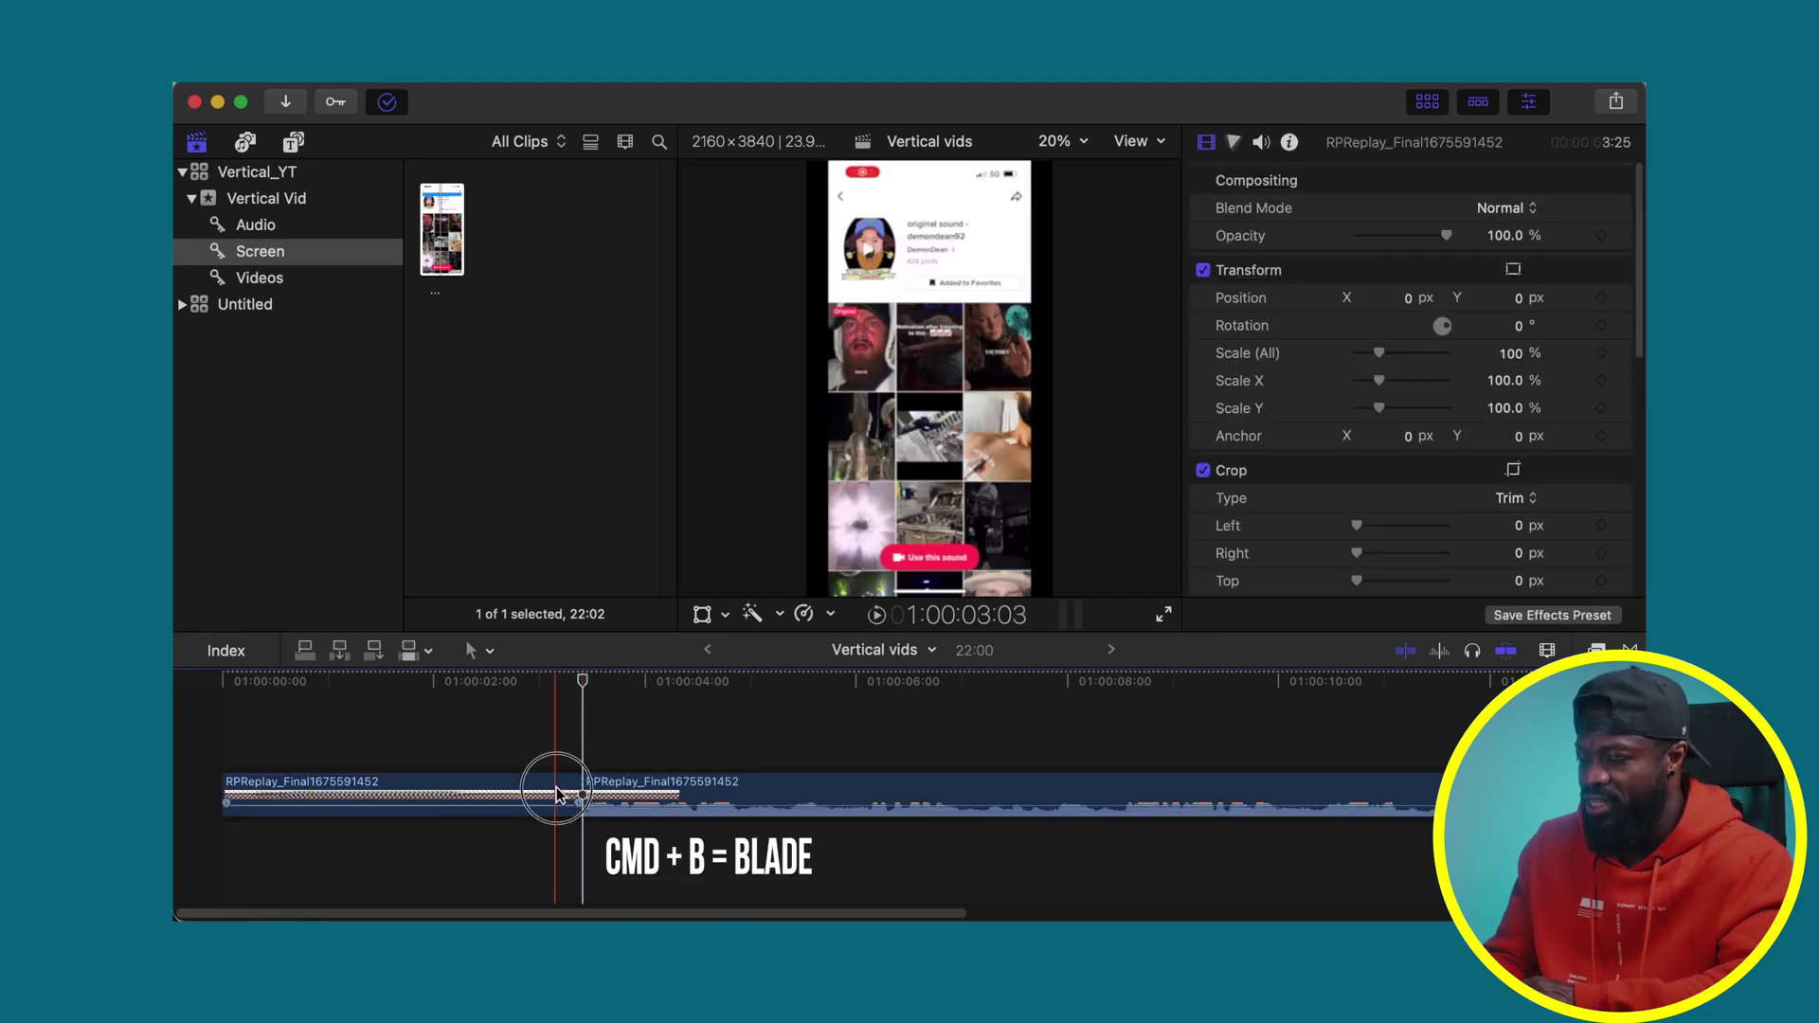
key(Delete)
key(shift+z)
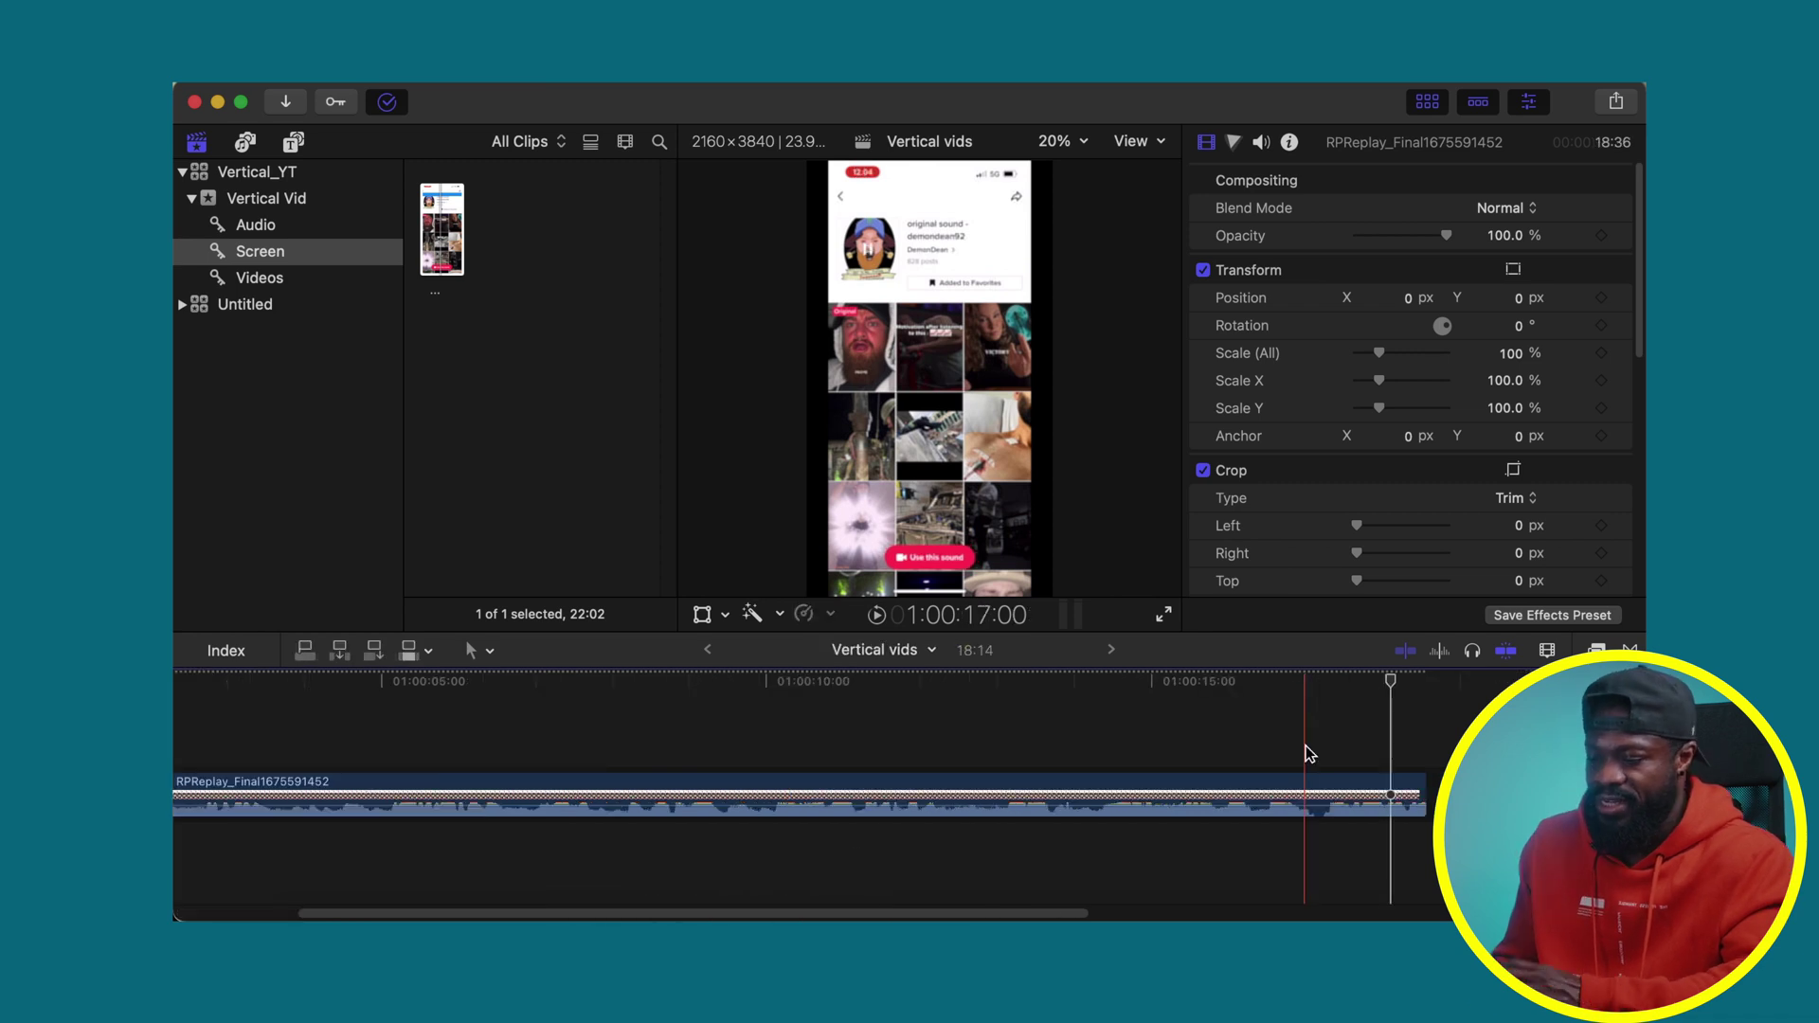
click(1304, 748)
click(607, 786)
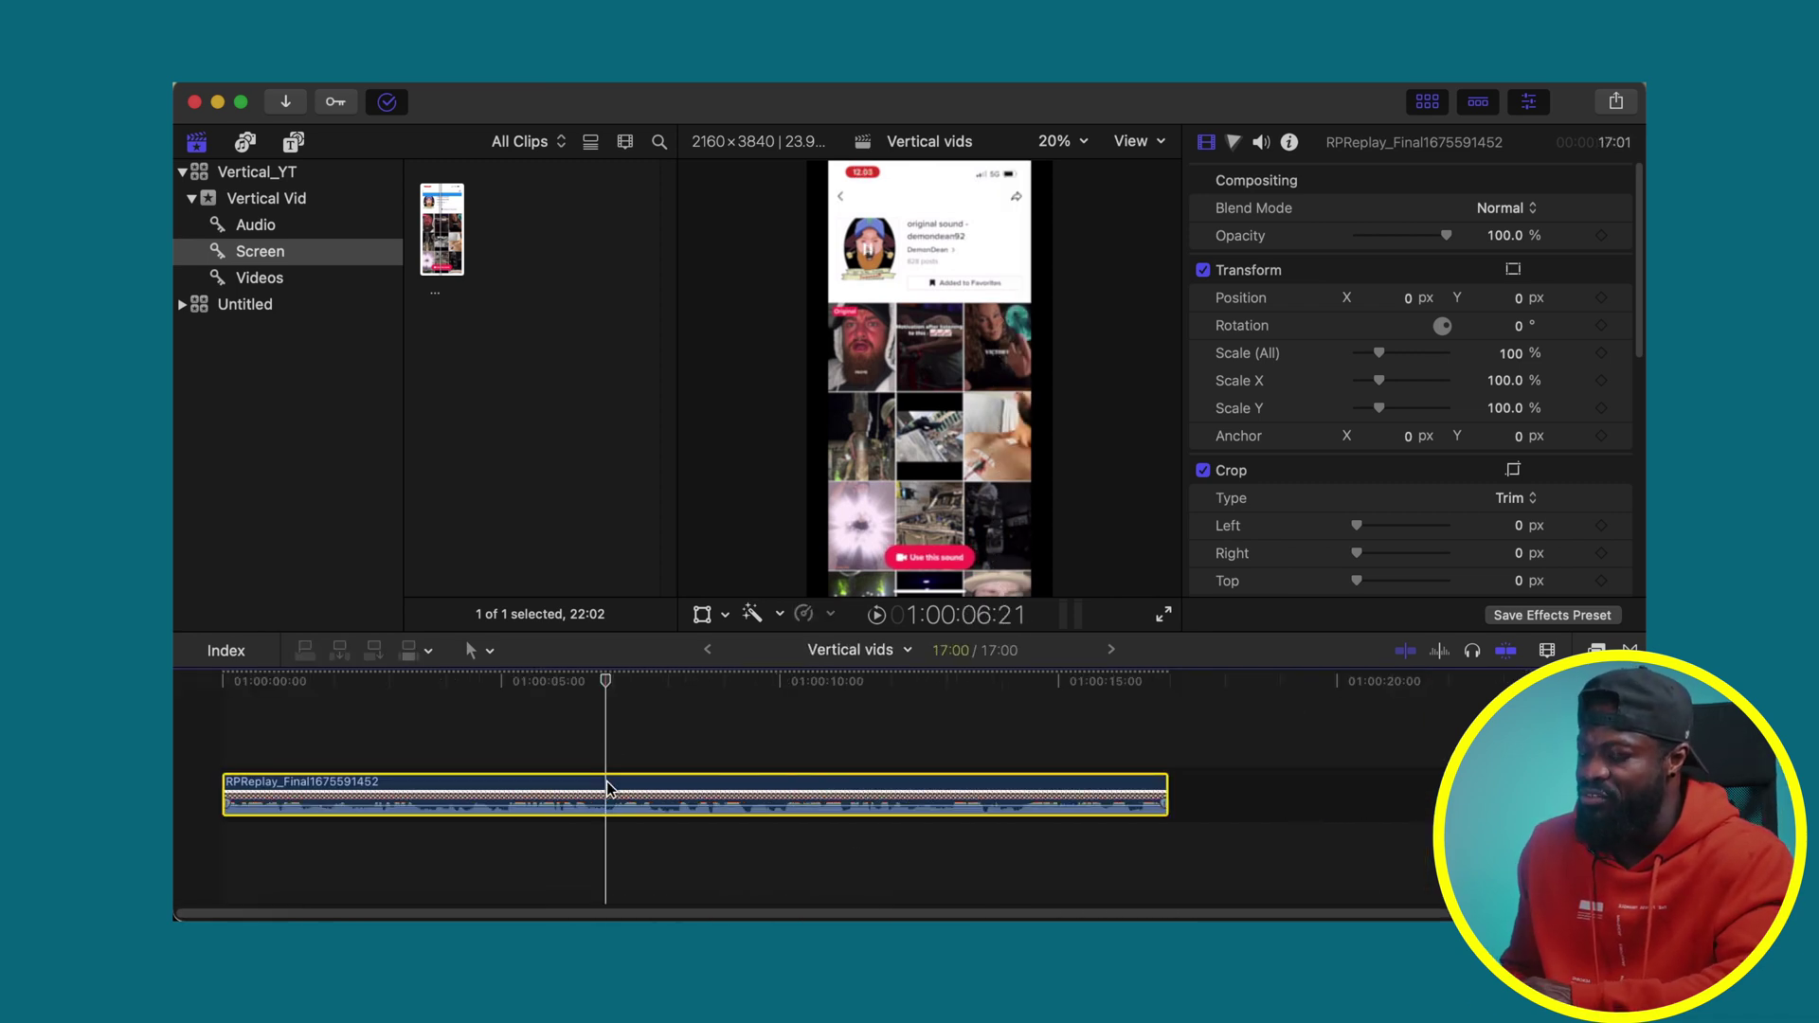
Step: Detach the recording's audio, then lift and delete the video, leaving a gap
right_click(607, 786)
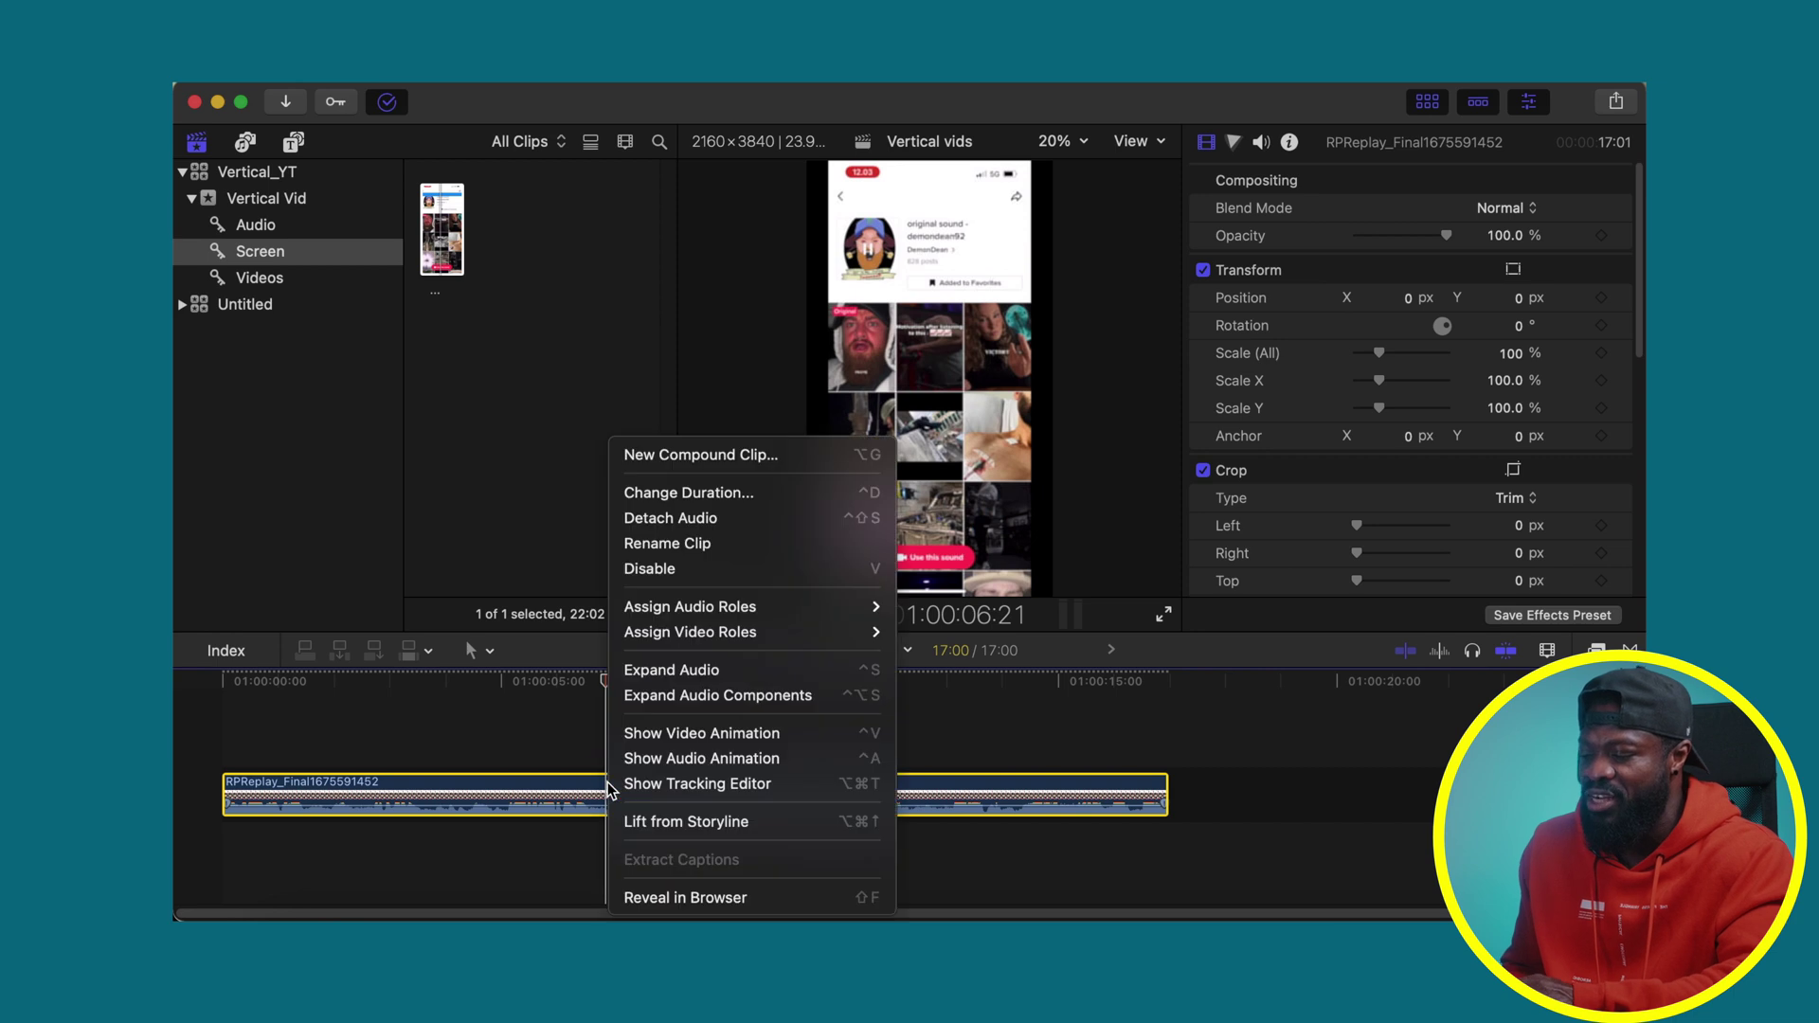
click(690, 518)
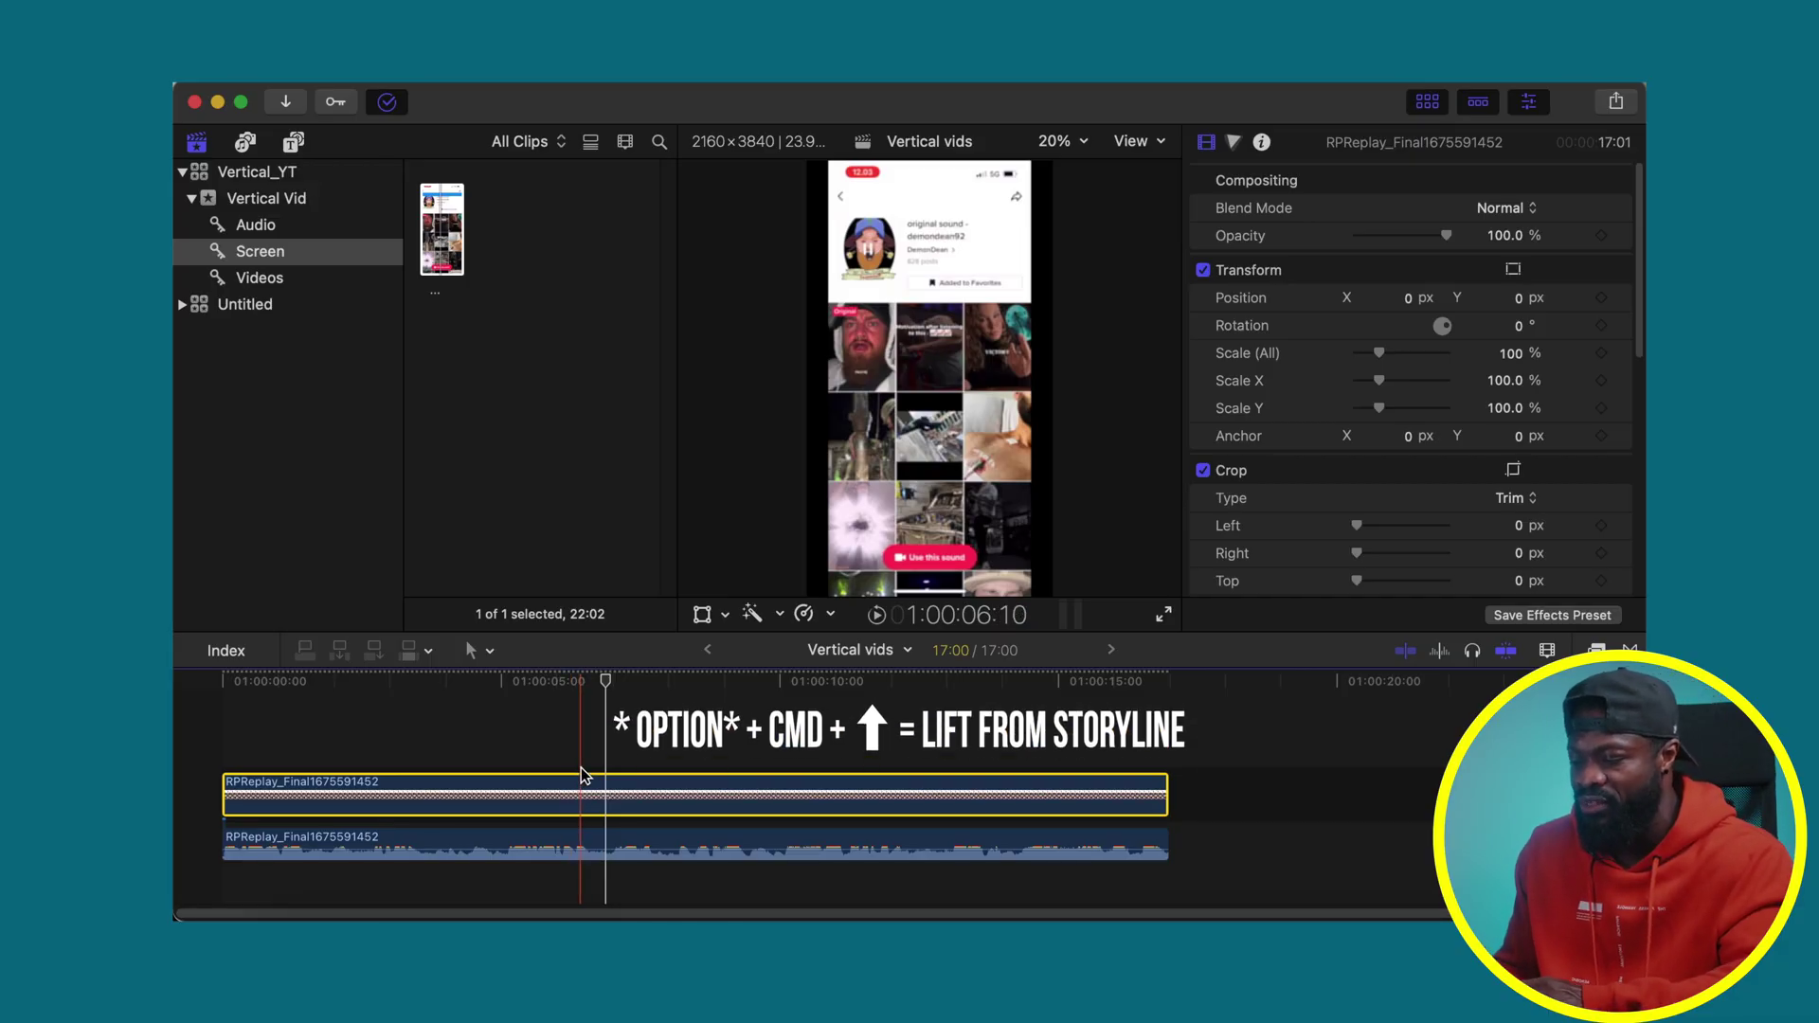
key(alt+super+Up)
key(Delete)
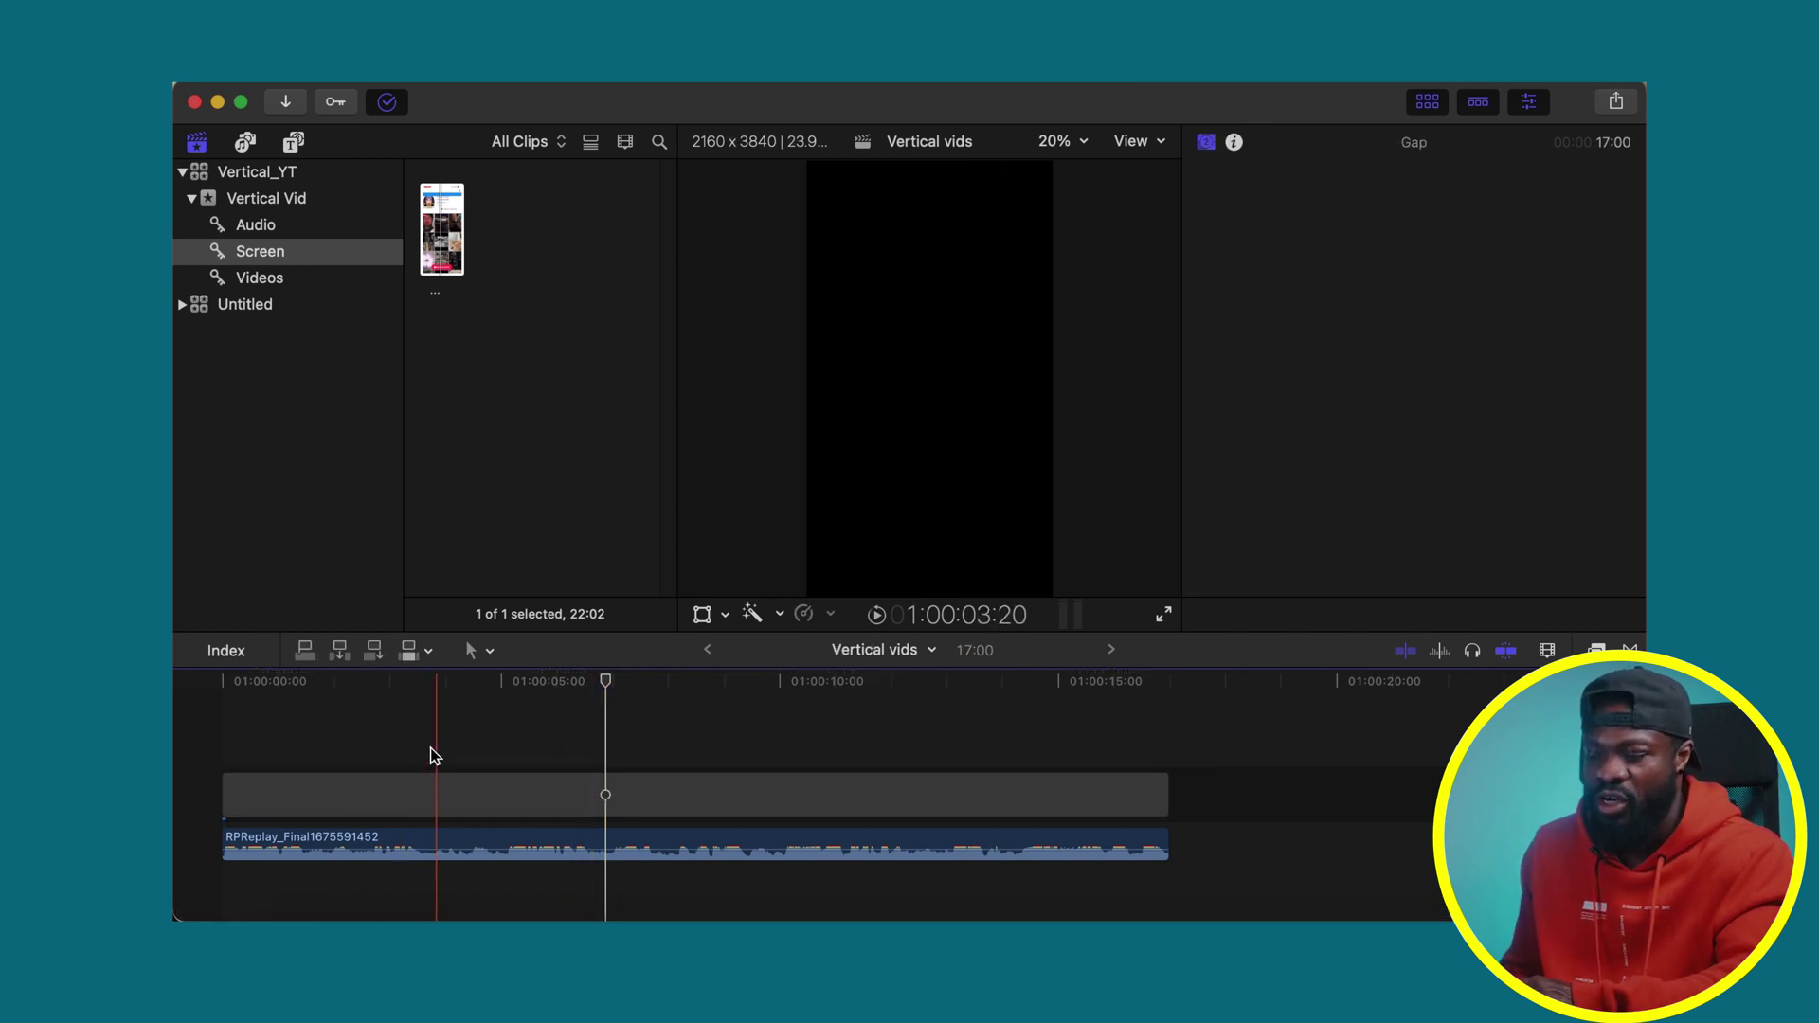
Step: Play the detached audio from the start and add a first beat marker
click(282, 837)
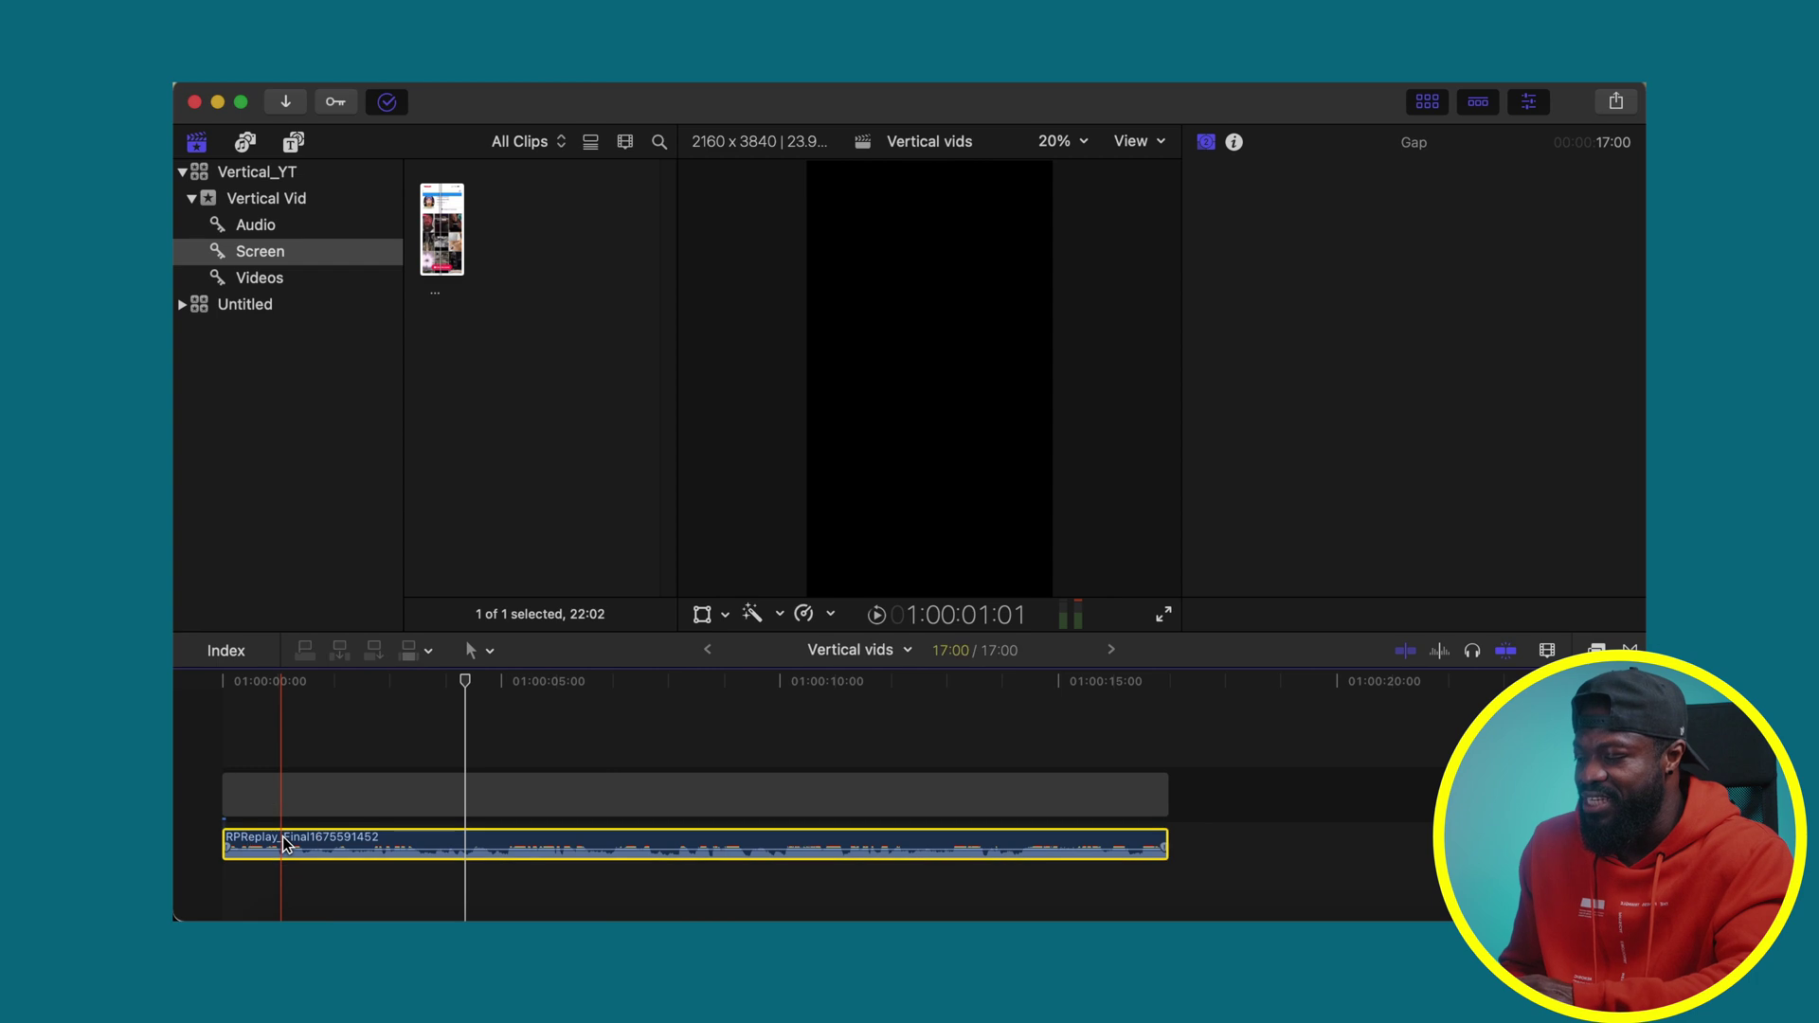
click(216, 681)
key(space)
key(m)
key(m)
key(m)
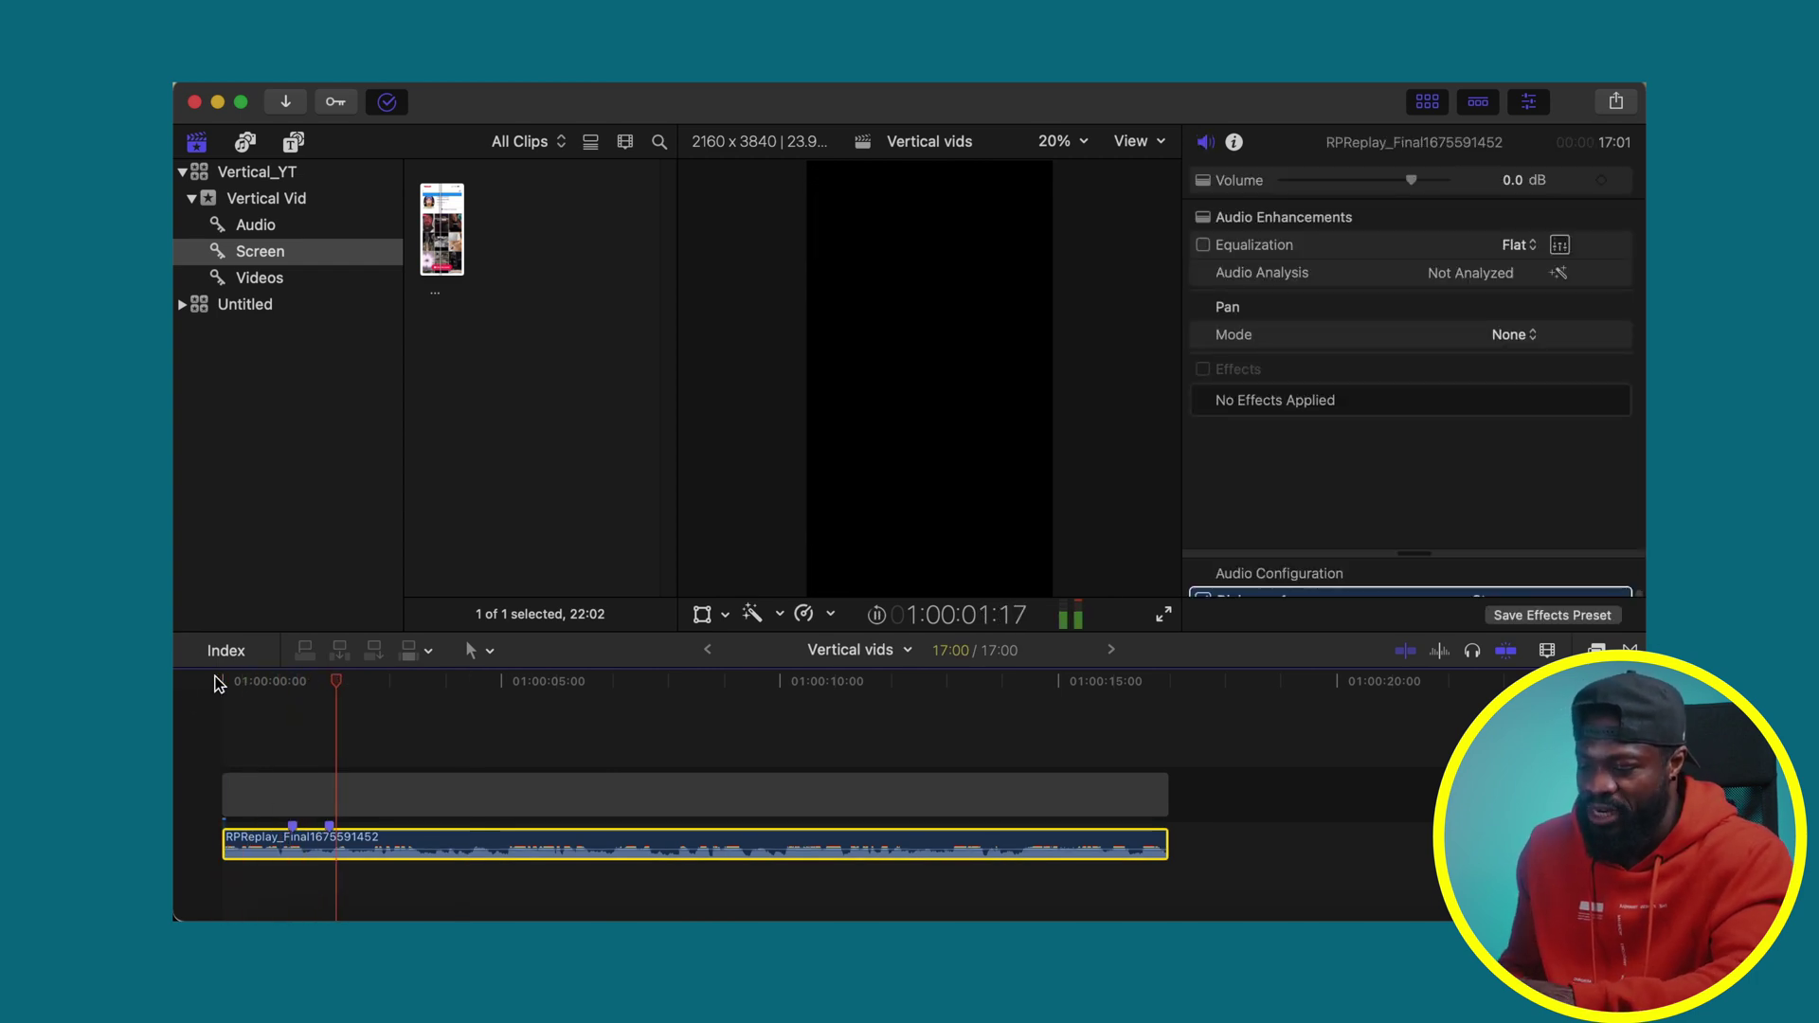
Step: Mark the remaining beats, about 12 markers over the first 10 seconds, then stop playback
key(m)
key(m)
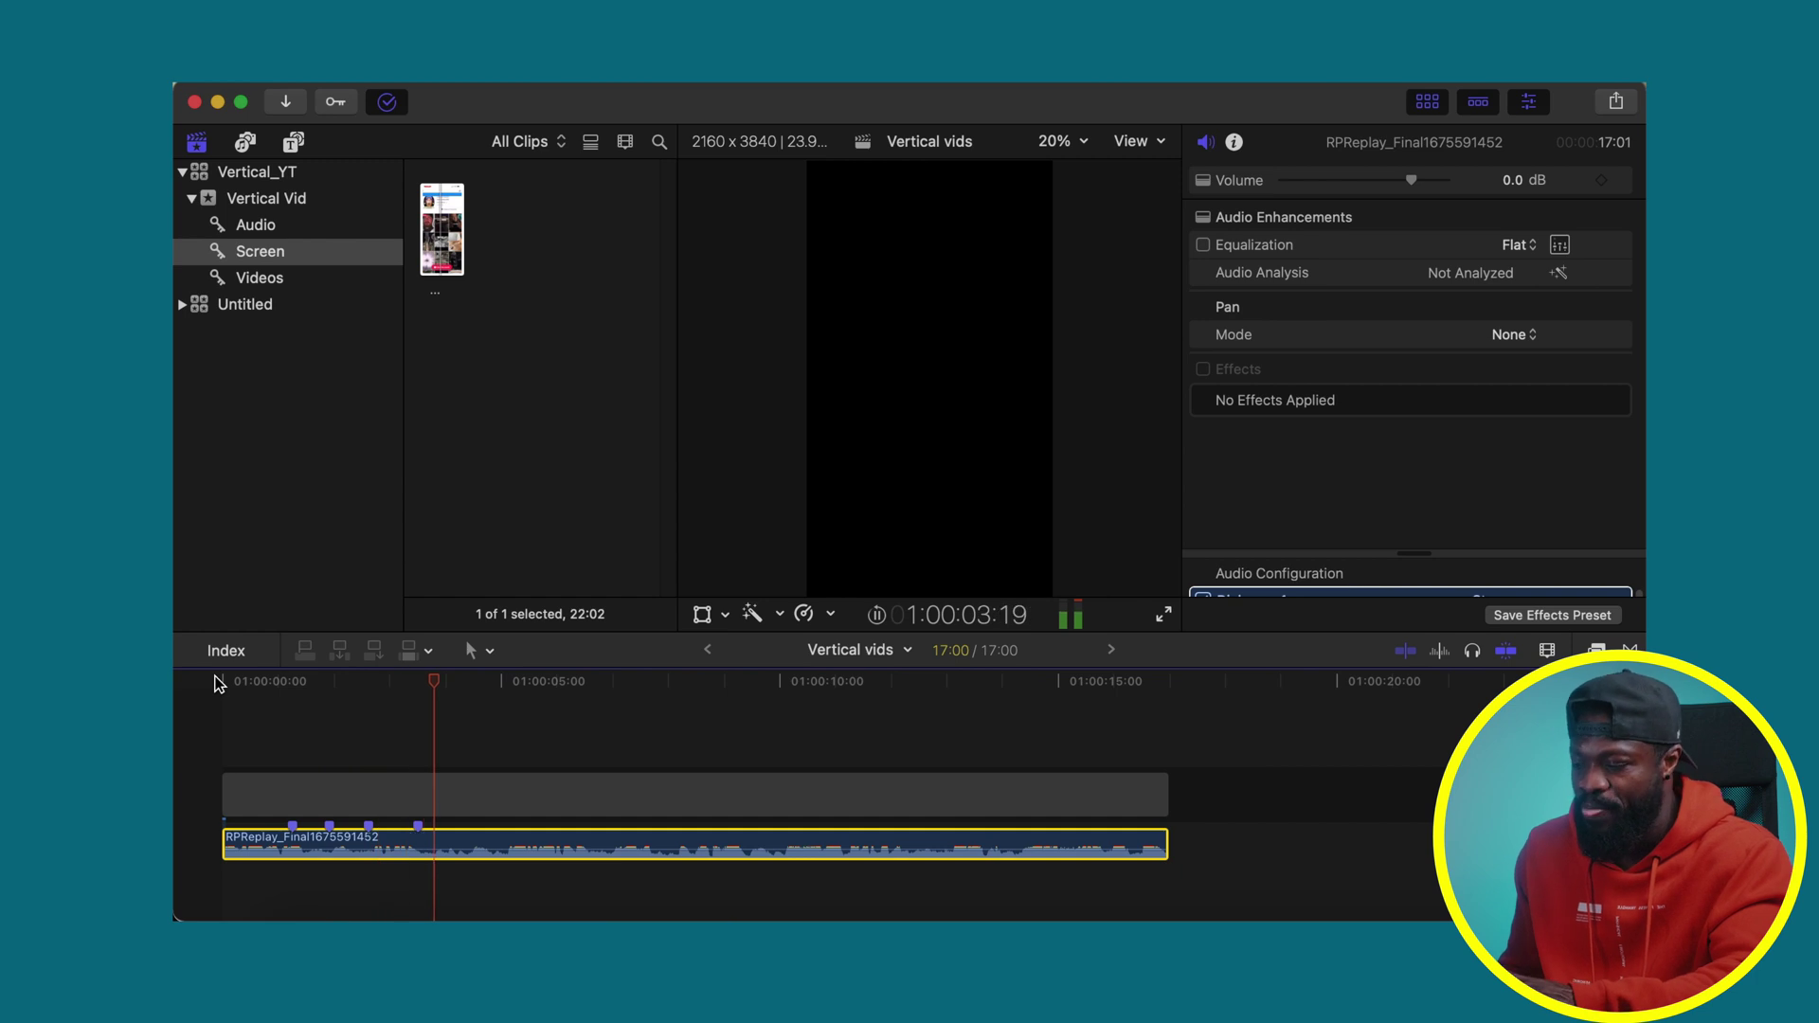
key(m)
key(m)
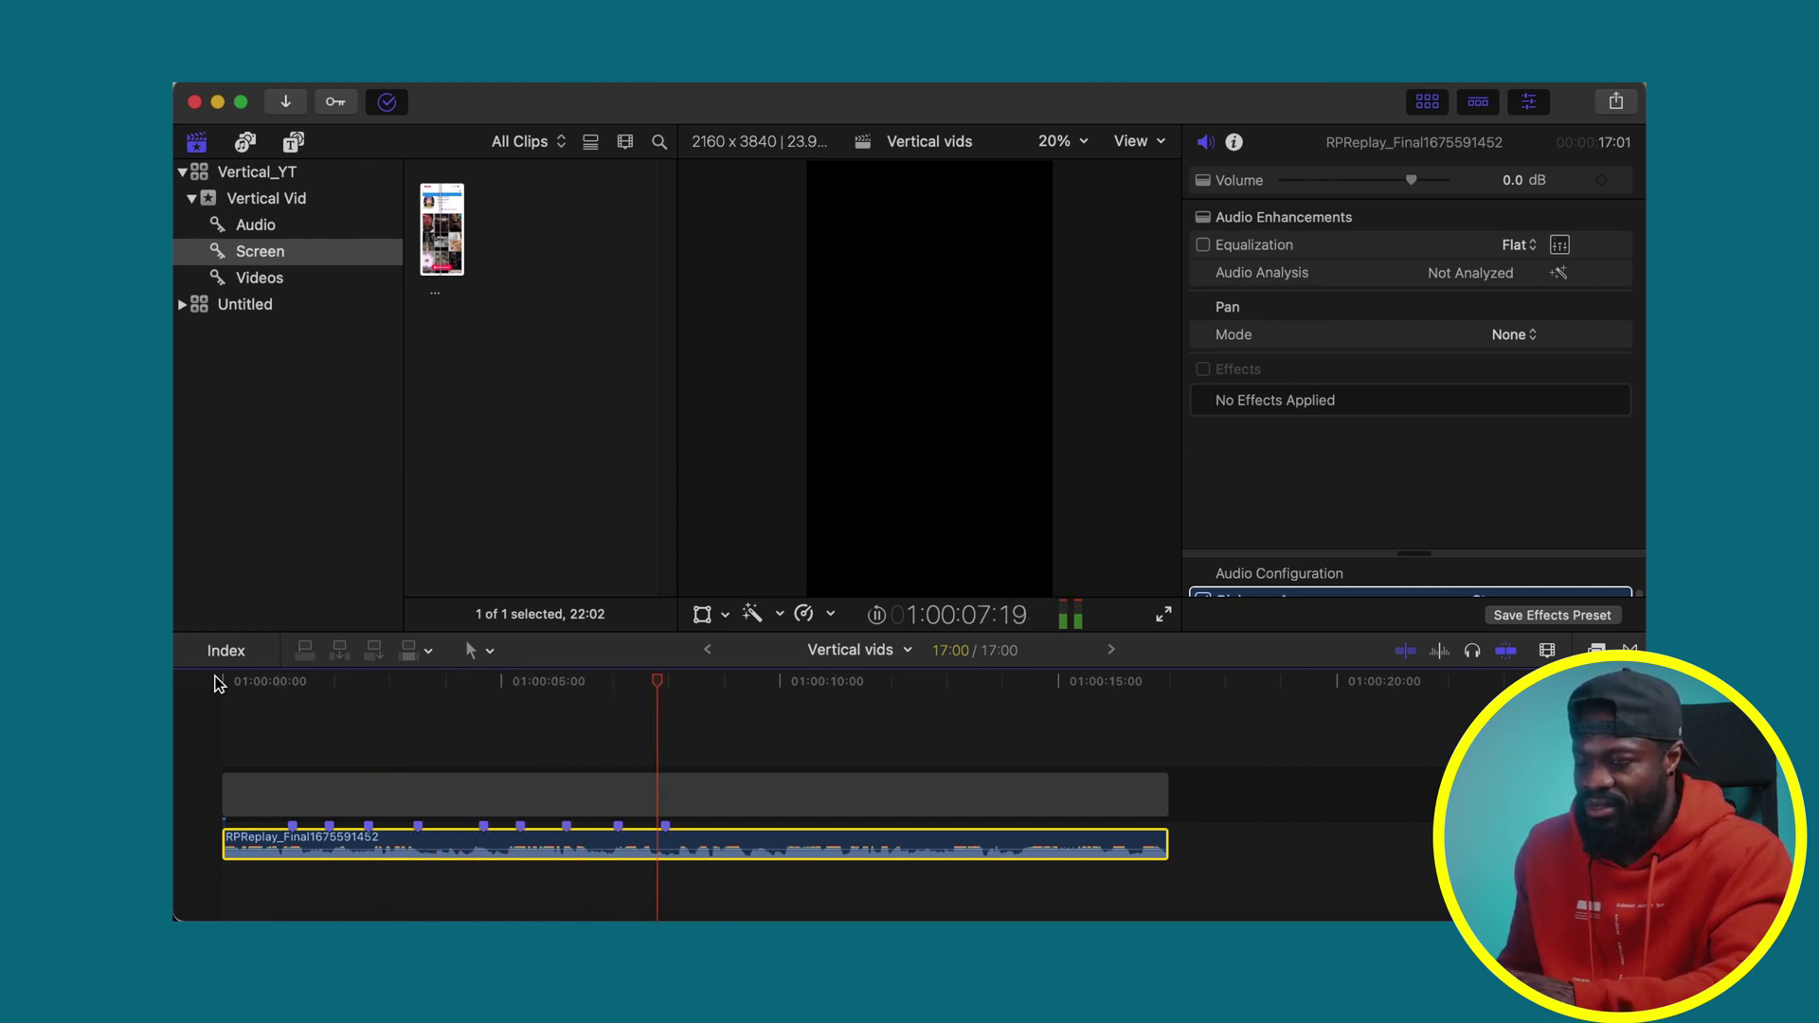
key(m)
key(m)
key(m)
key(m)
key(space)
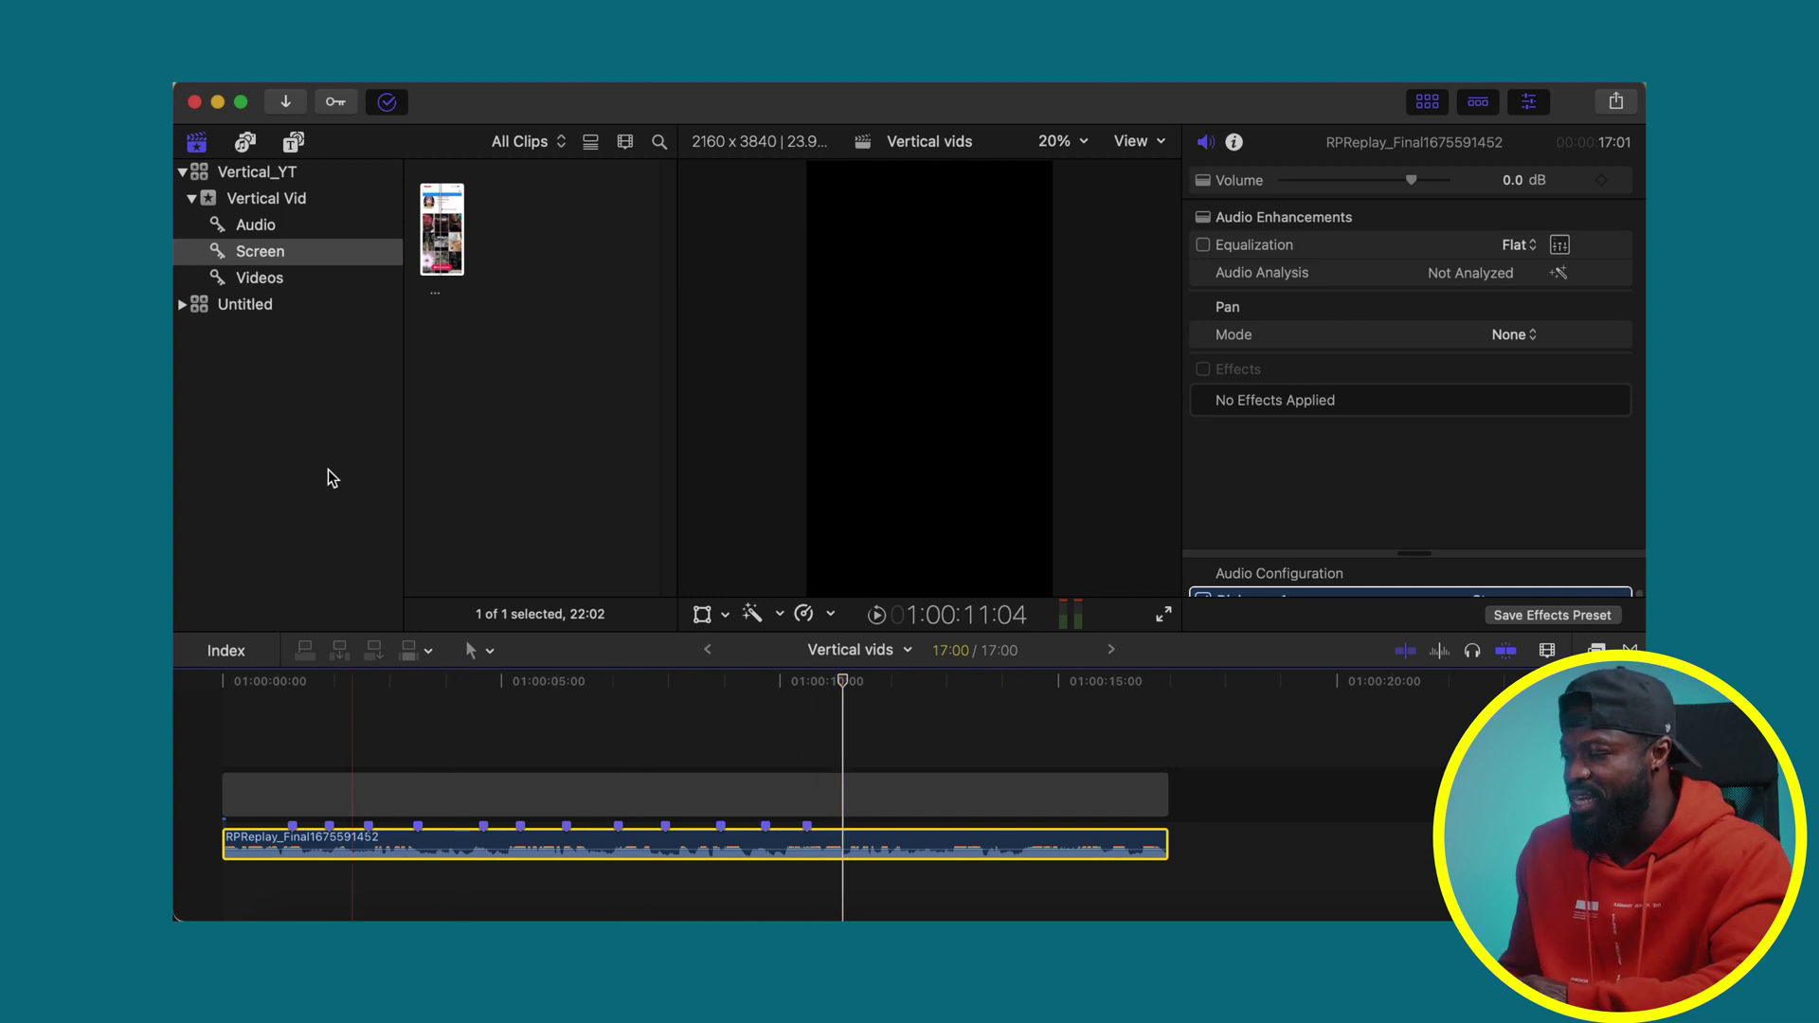
click(244, 200)
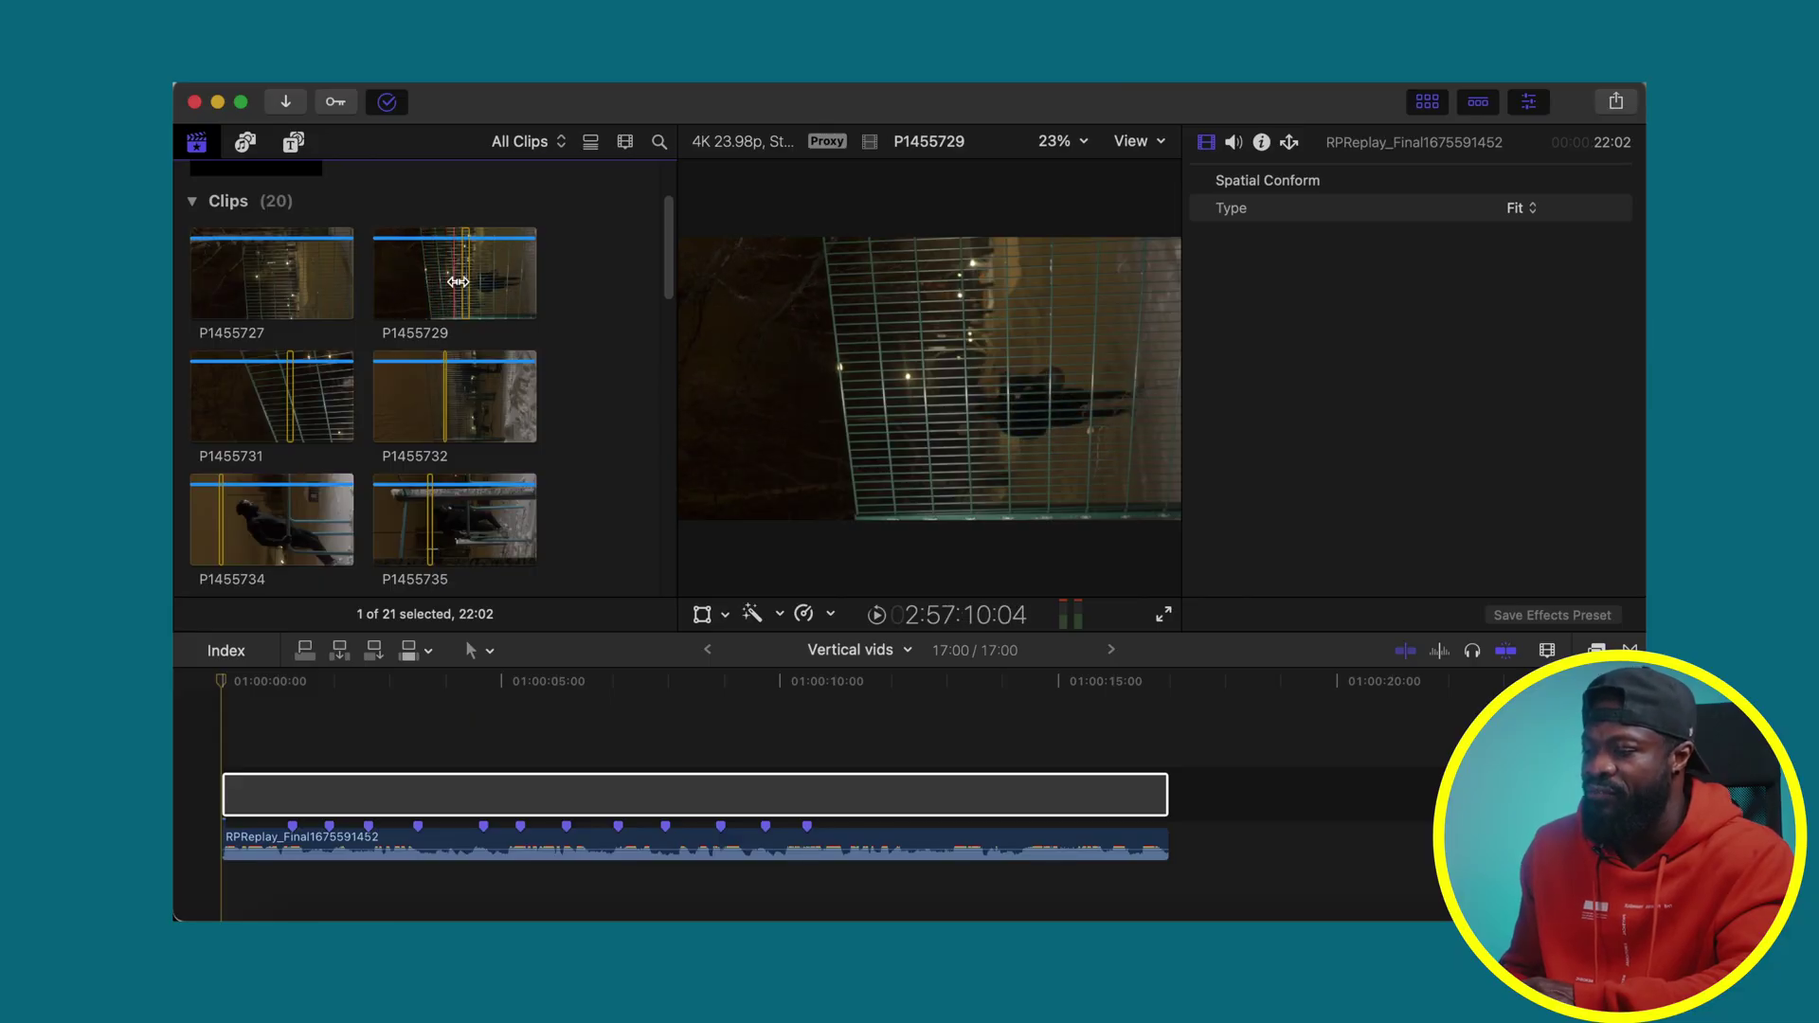
Step: Connect I/O-marked ranges from P1455729 and P1455731 above the gap using Q and E
click(442, 281)
key(i)
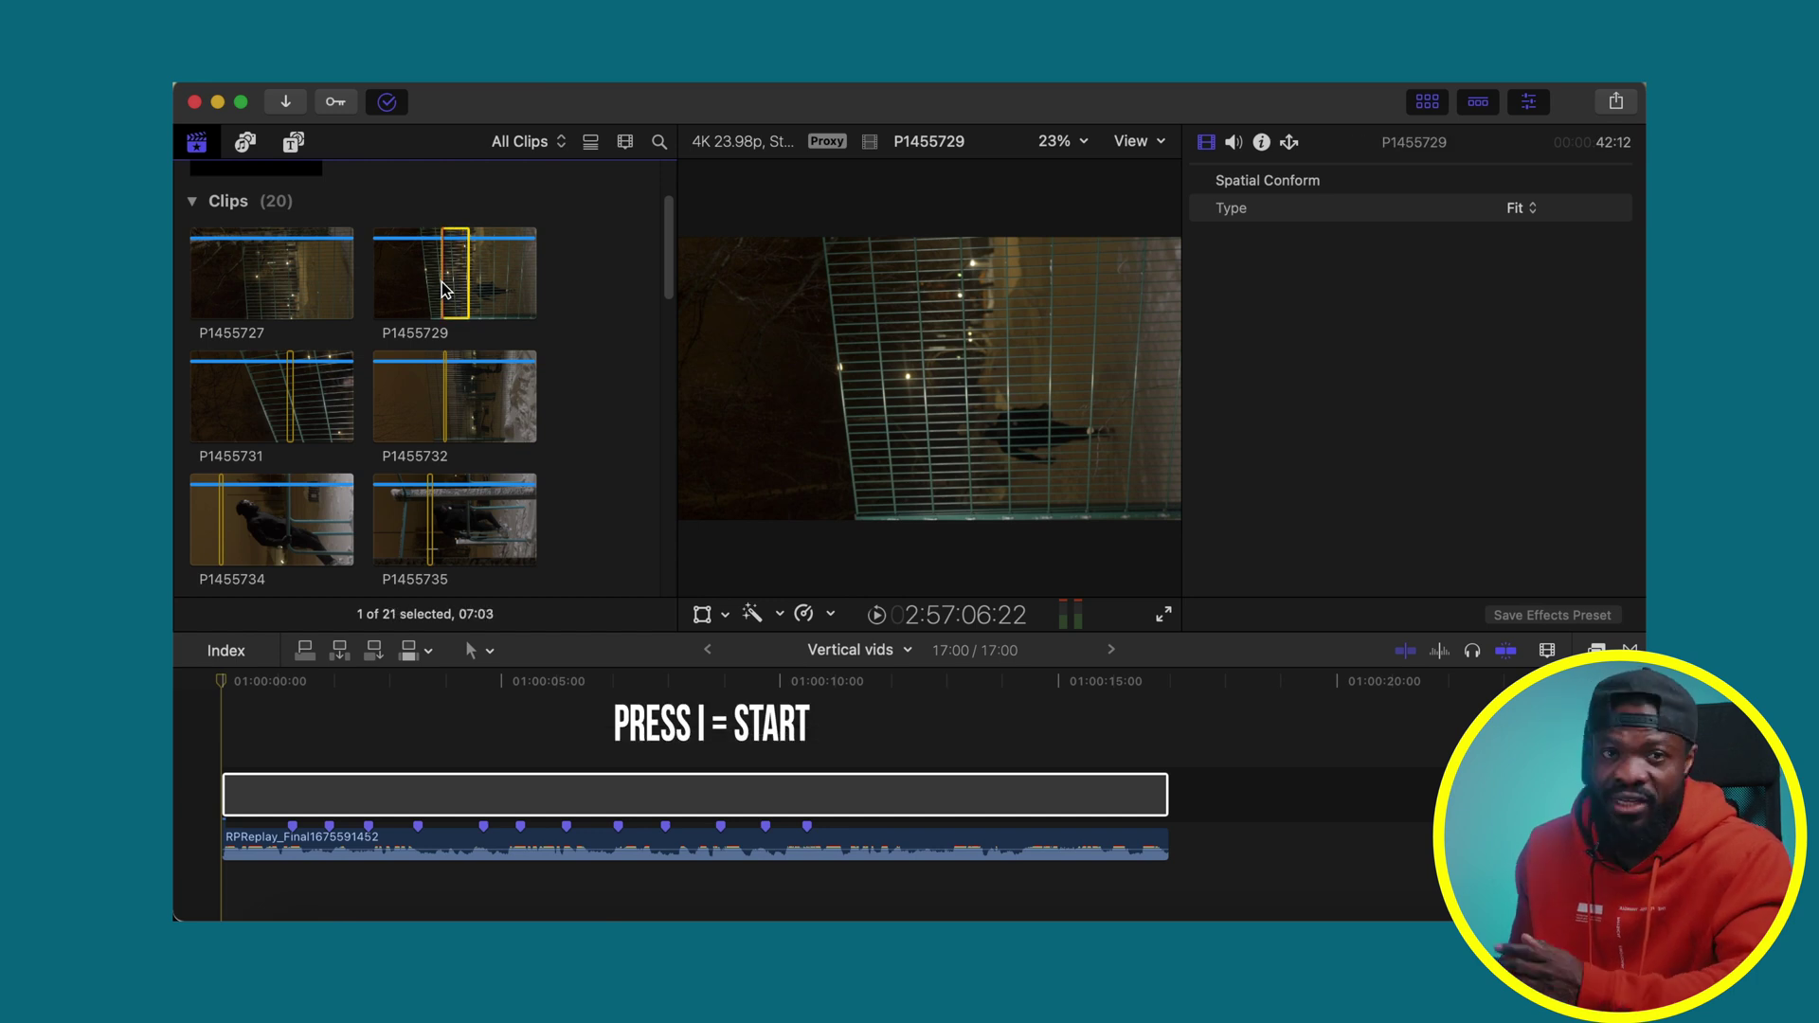
key(o)
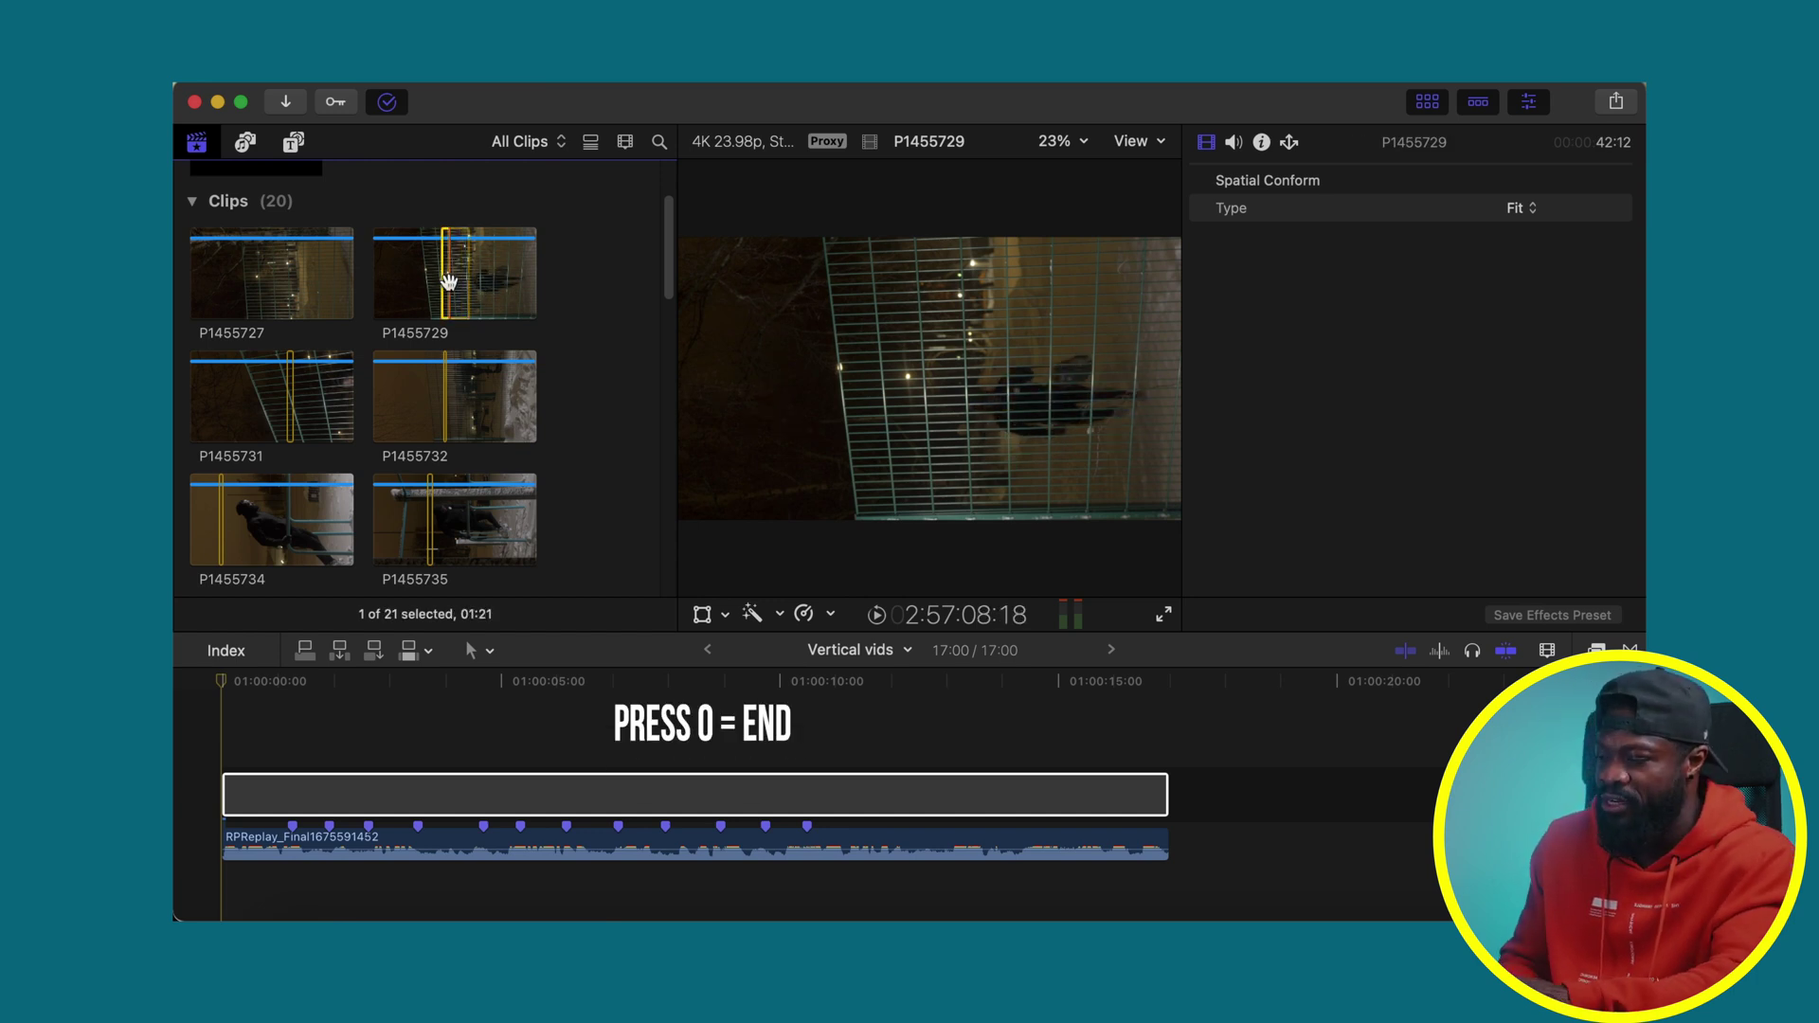
key(q)
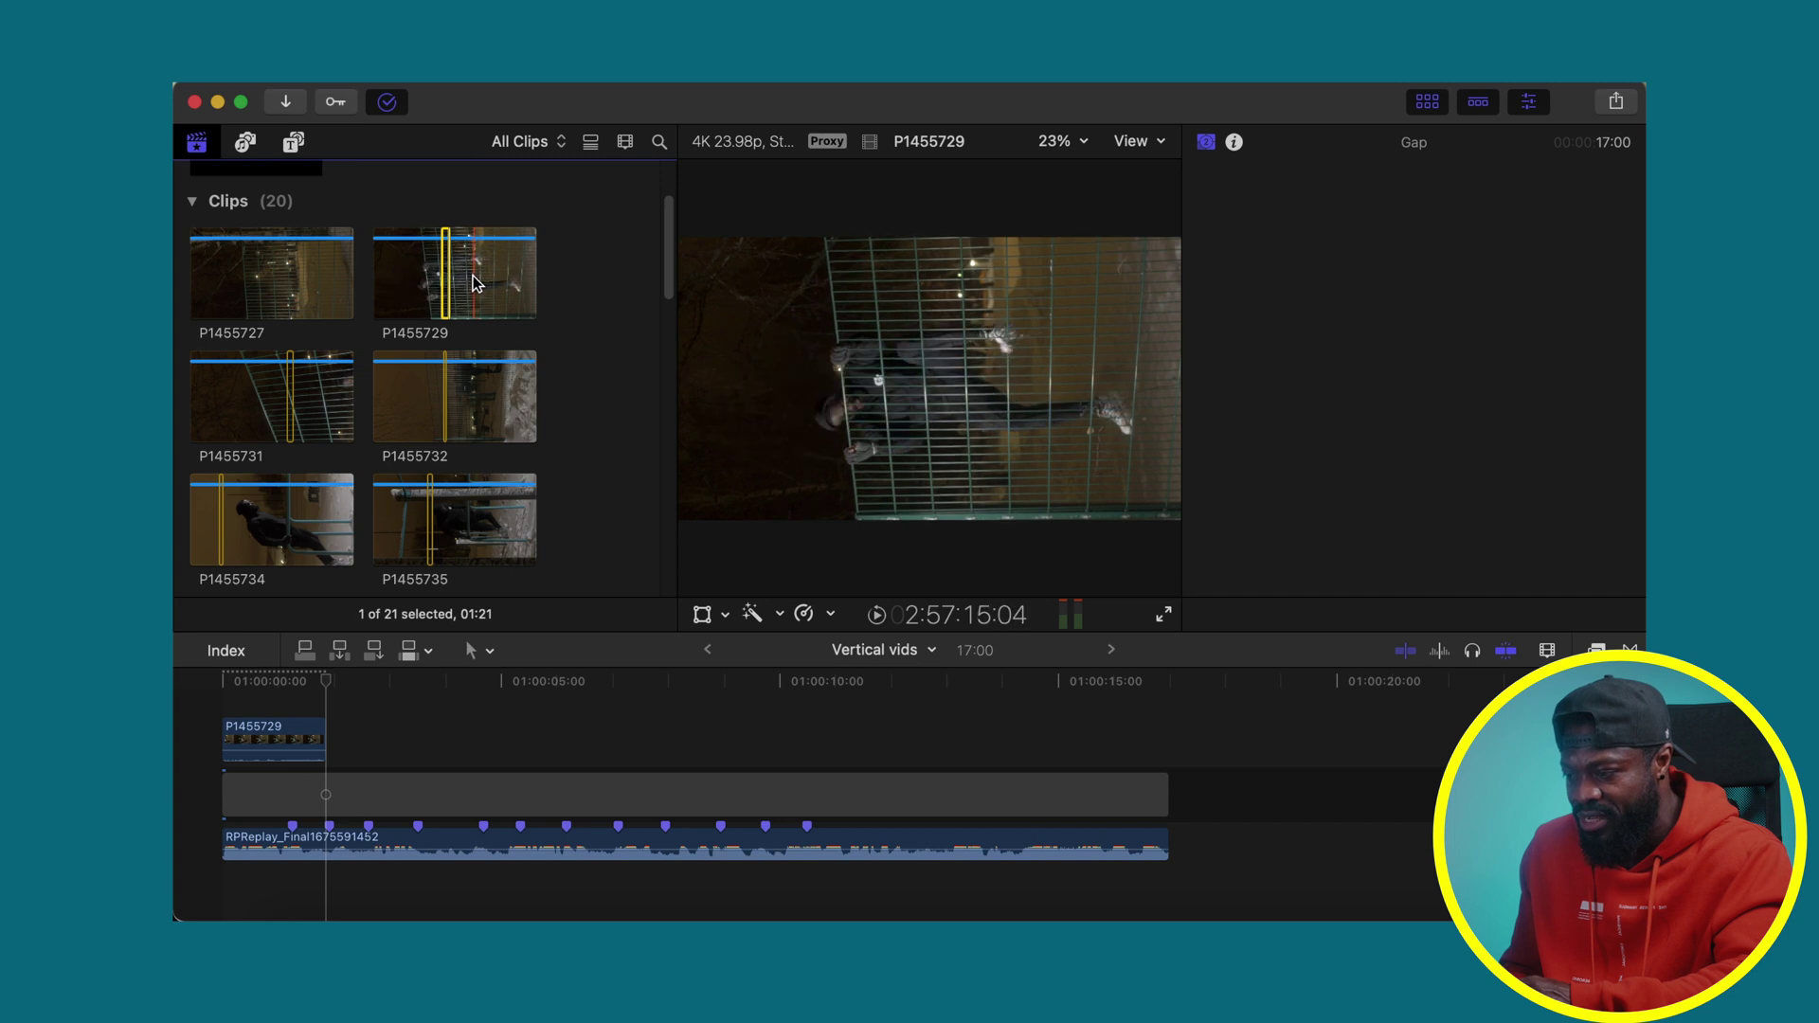
click(465, 272)
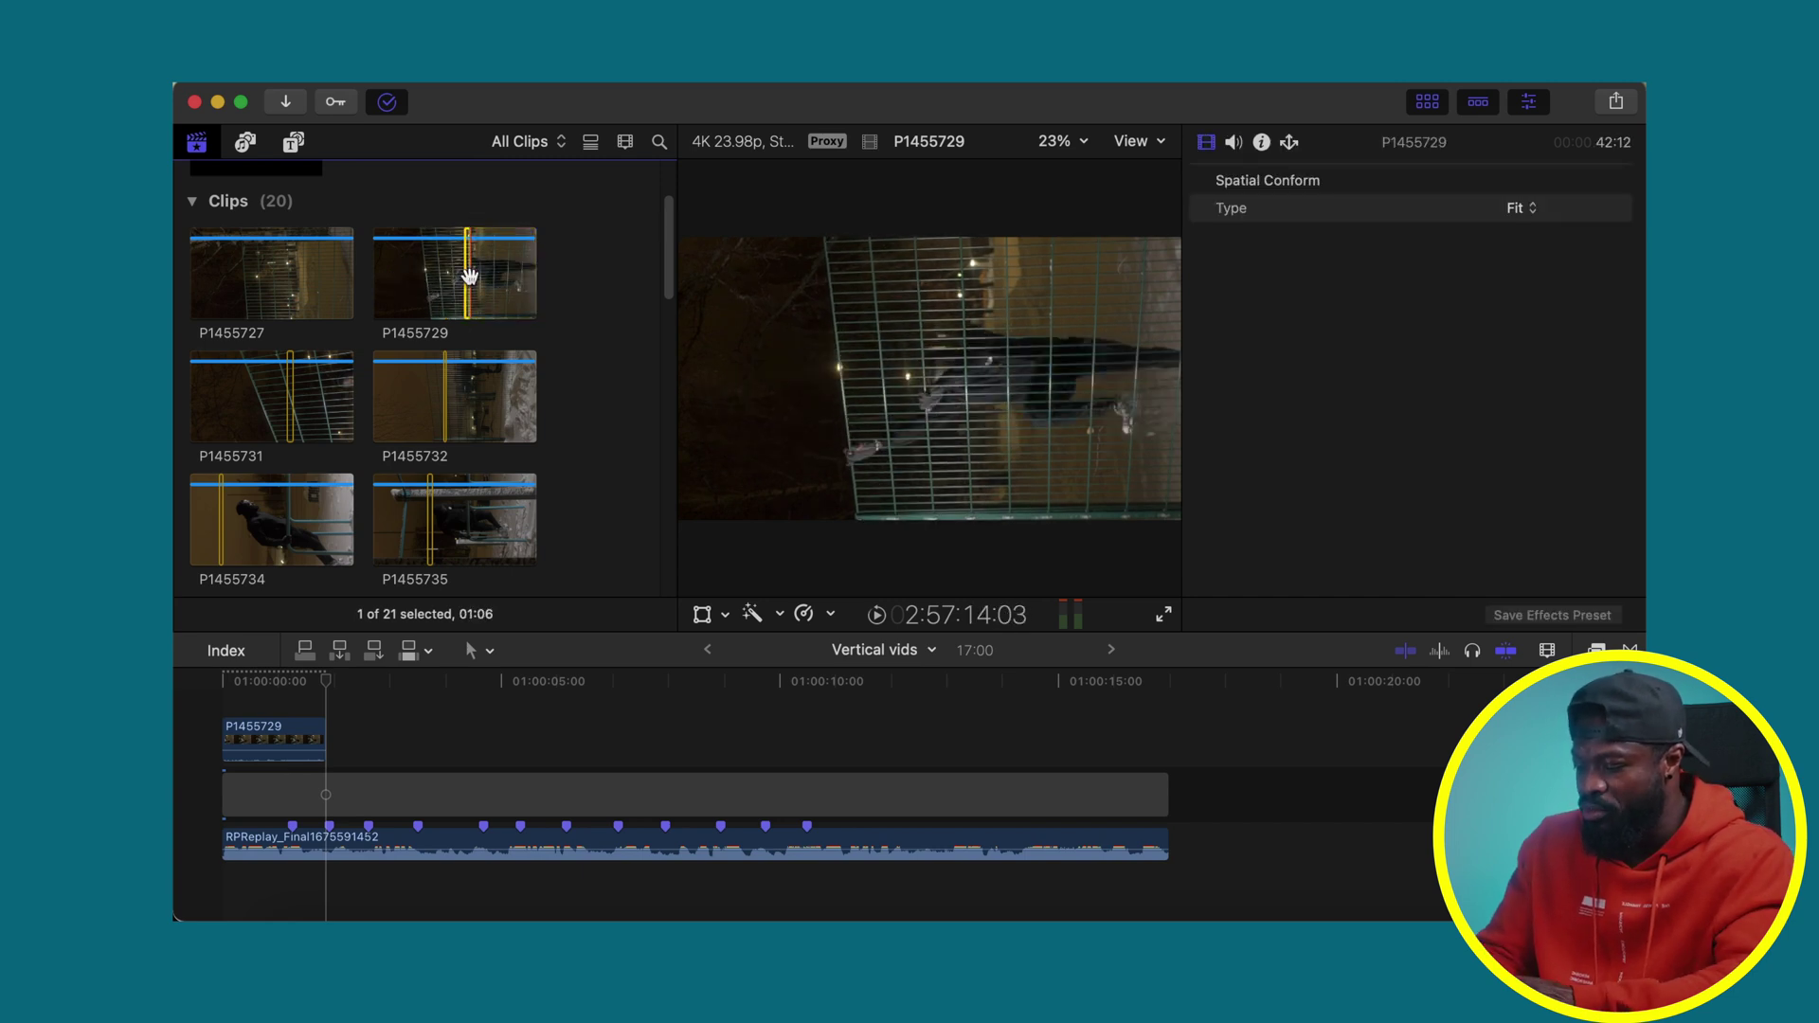
key(e)
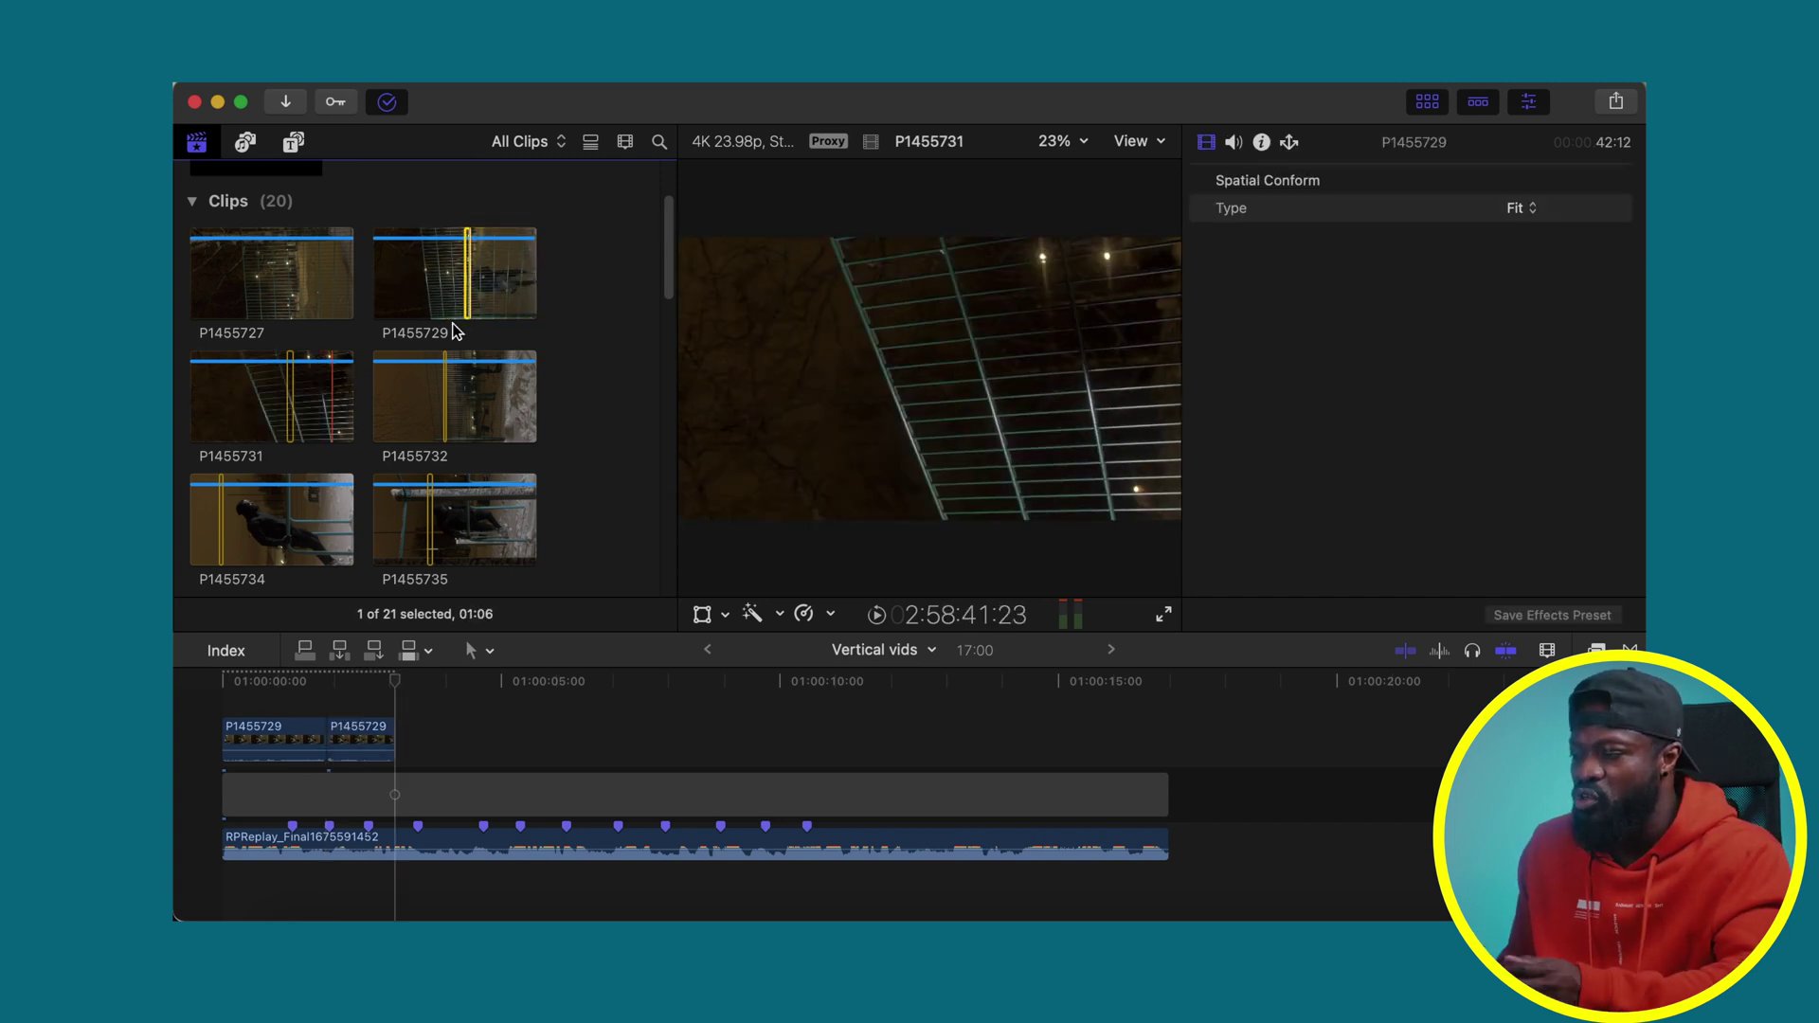
click(292, 396)
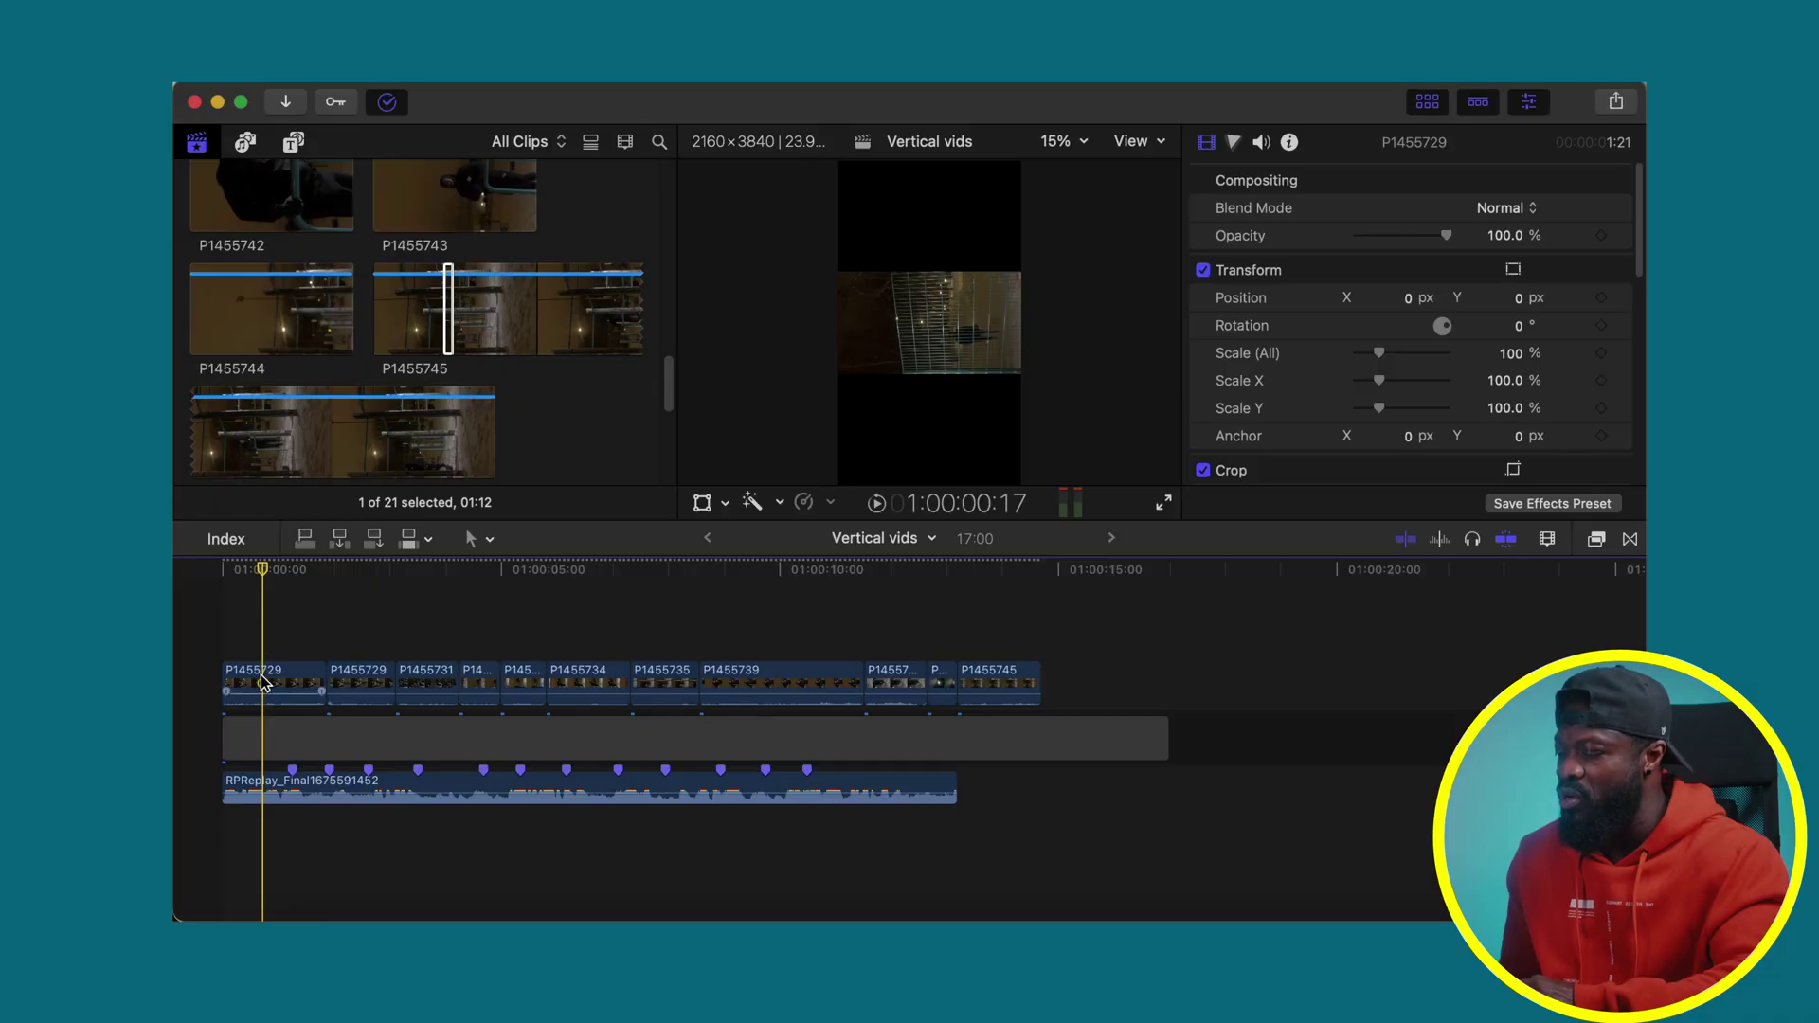
click(263, 683)
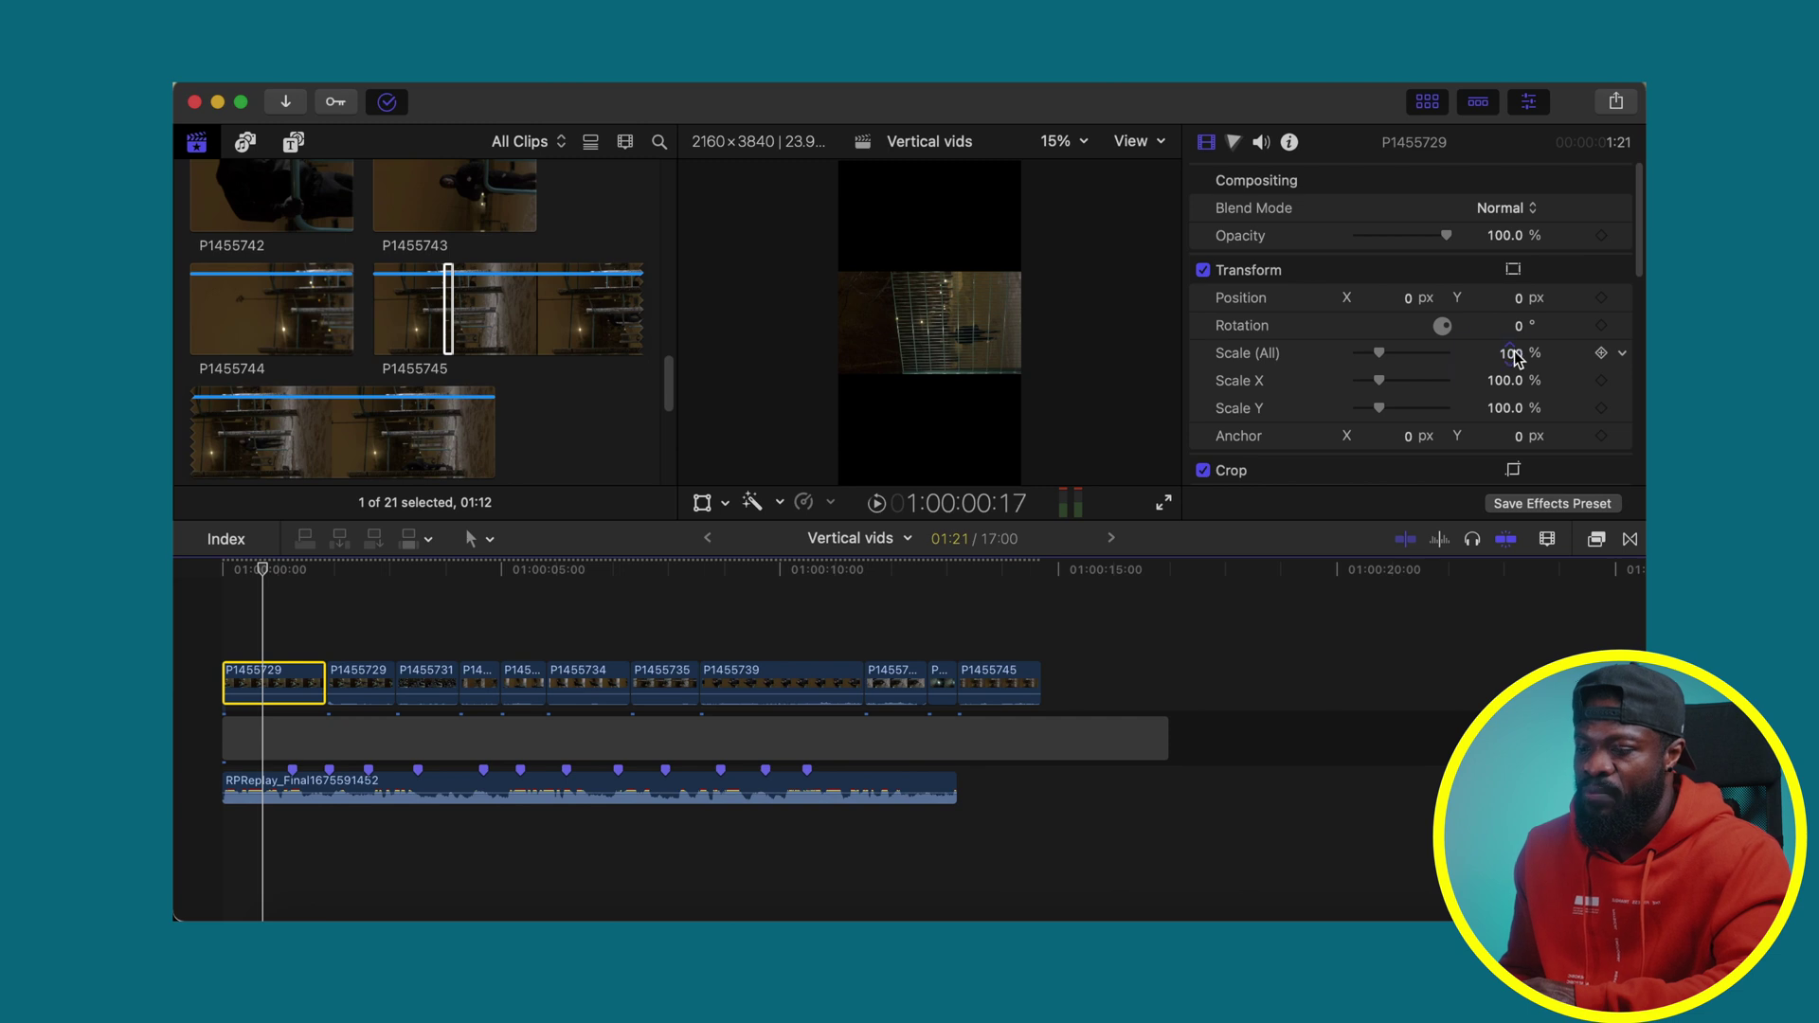
Step: Scale the first clip P1455729 to 180% and rotate it 270° in the Video Inspector
click(1509, 354)
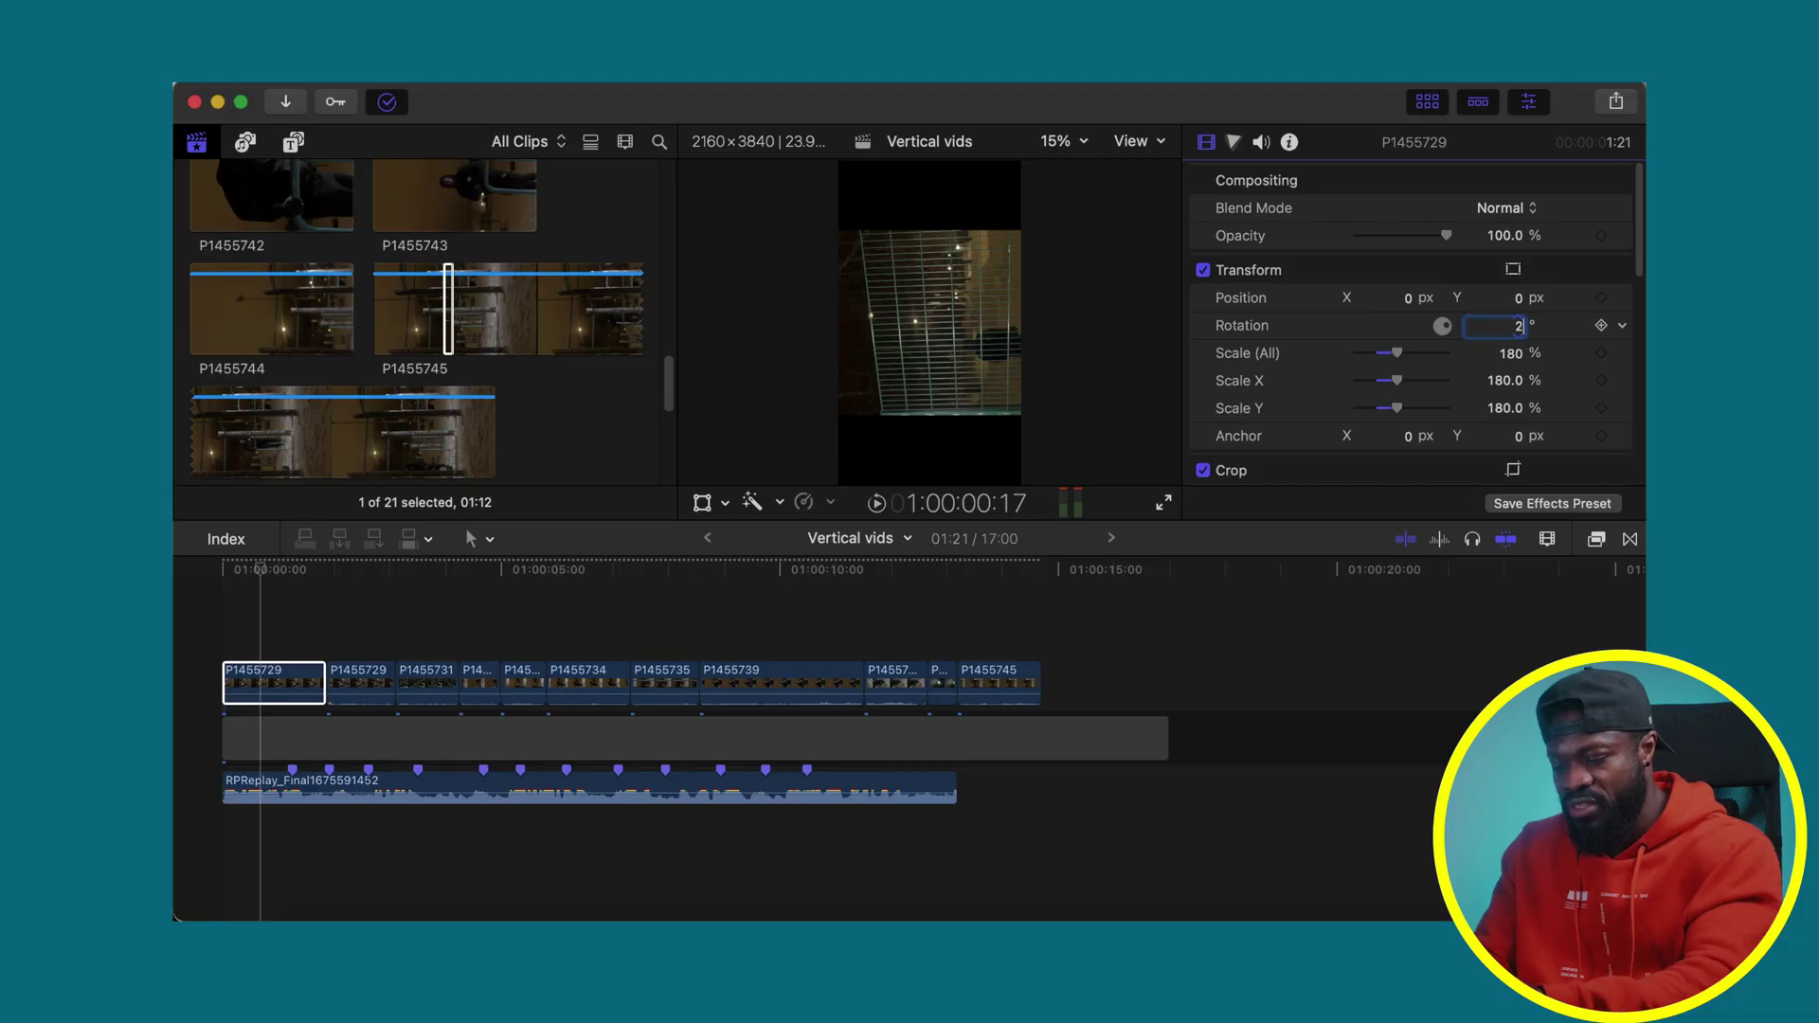
text(70)
key(Return)
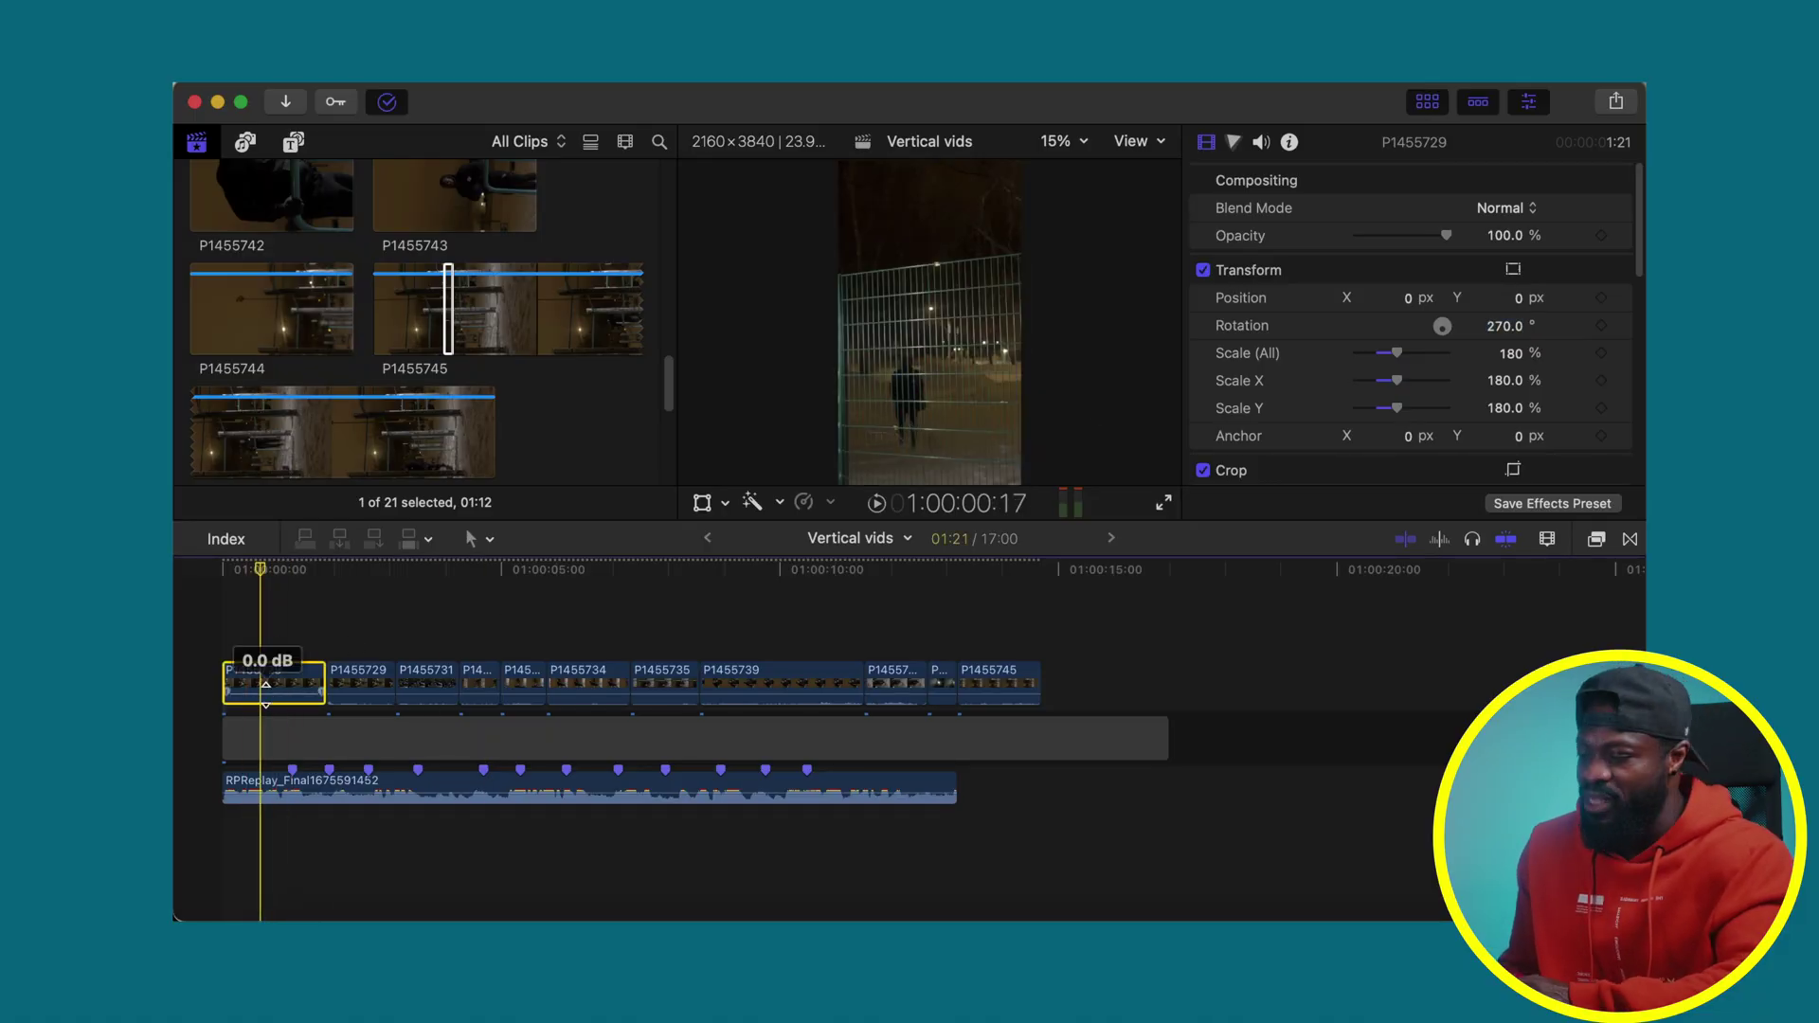
Step: Mute P1455729, copy it, and paste Rotation, Scale and Volume onto the other ten clips
drag(266, 694, 260, 739)
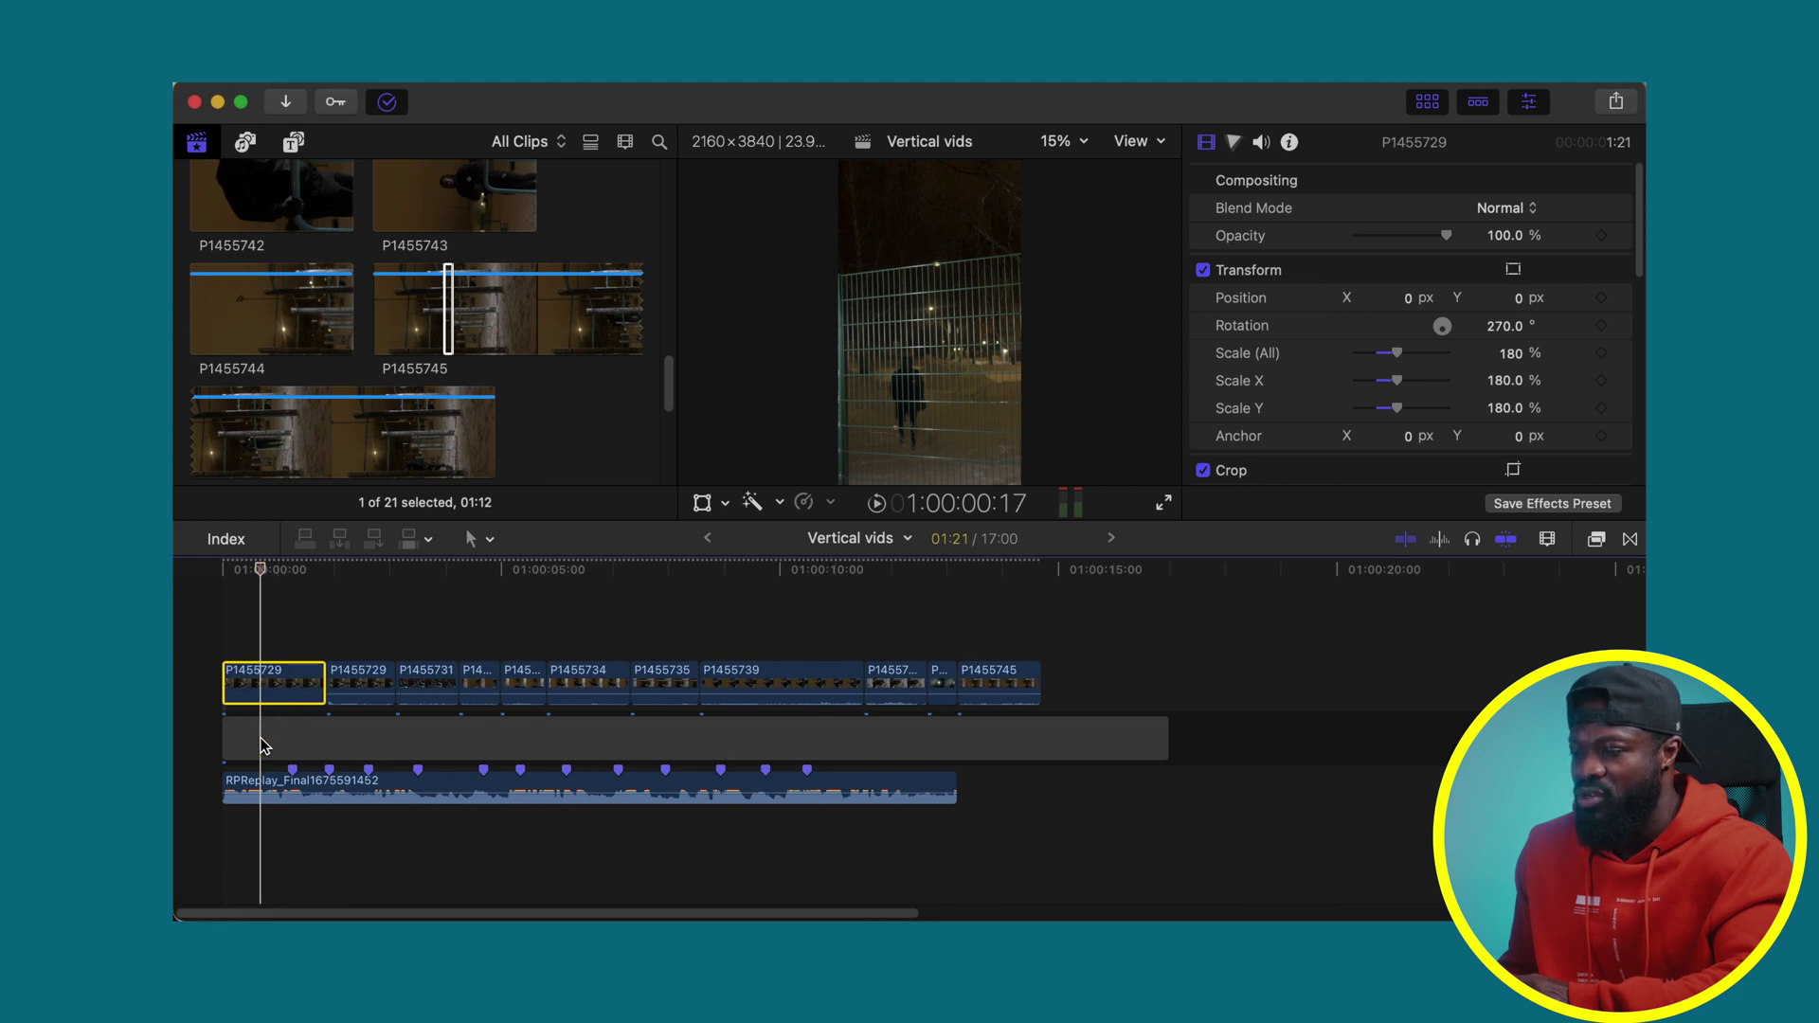
key(ctrl+super+5)
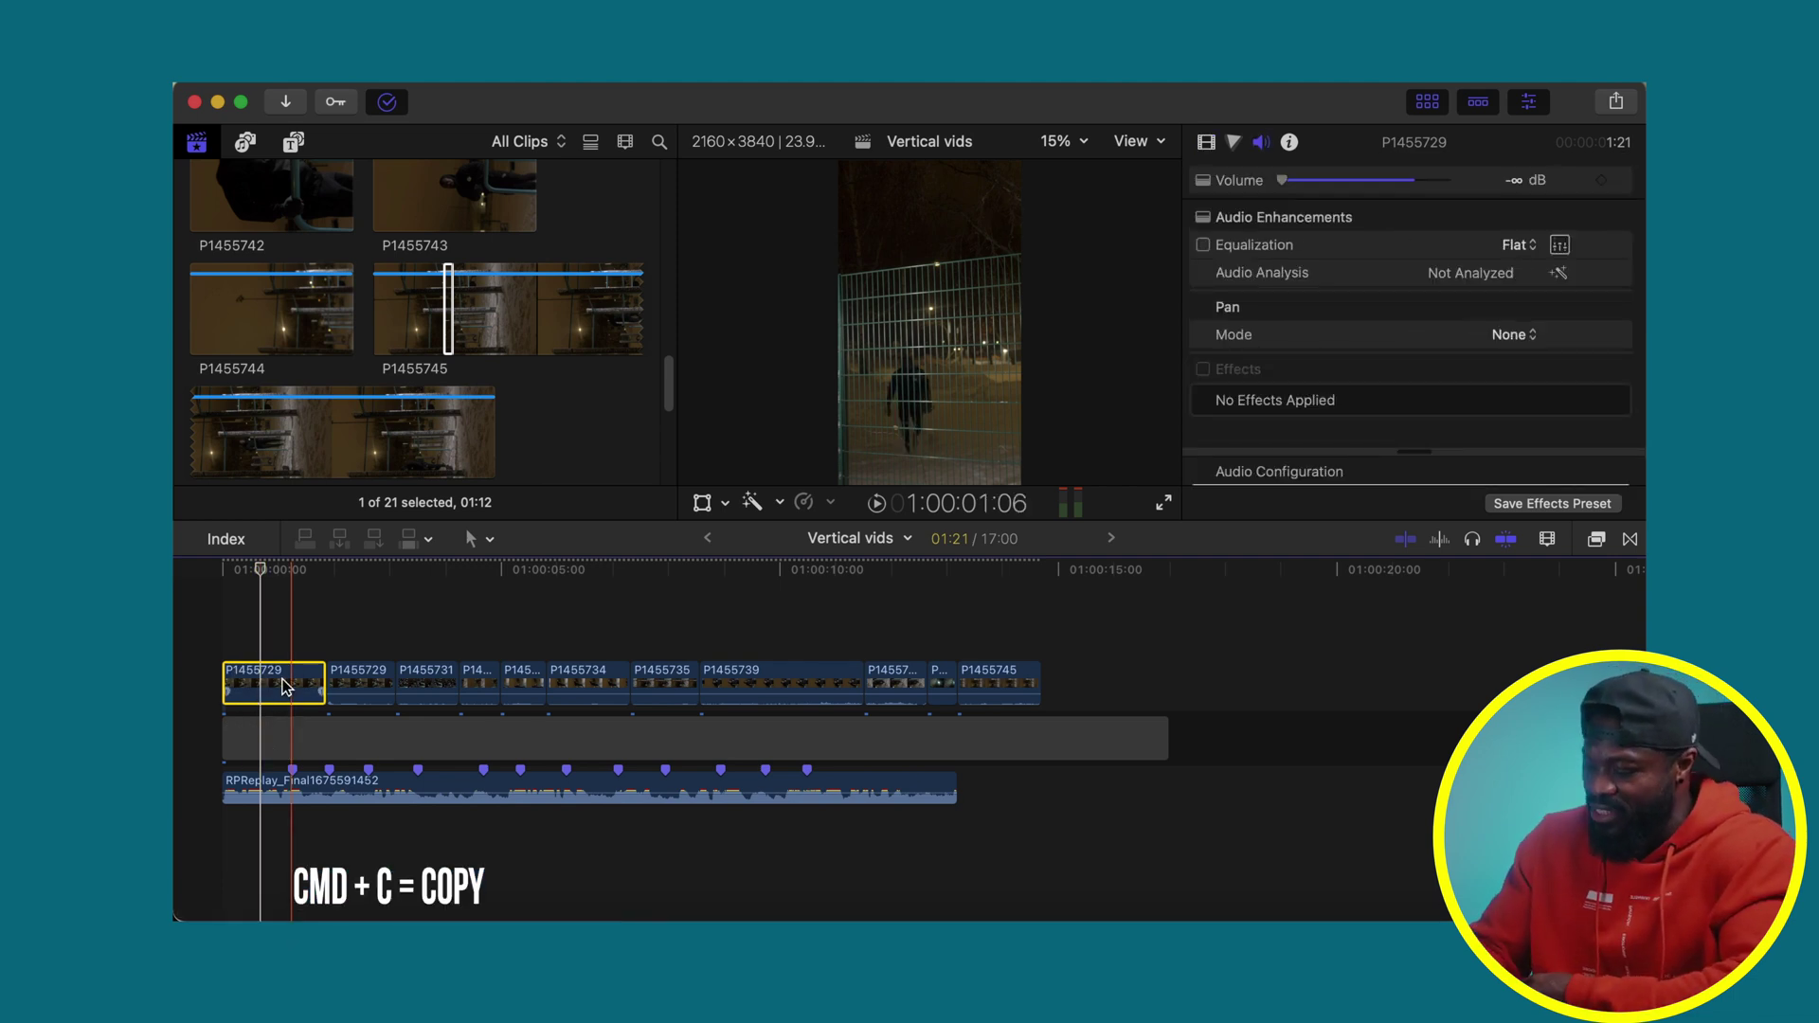
drag(359, 649, 1008, 696)
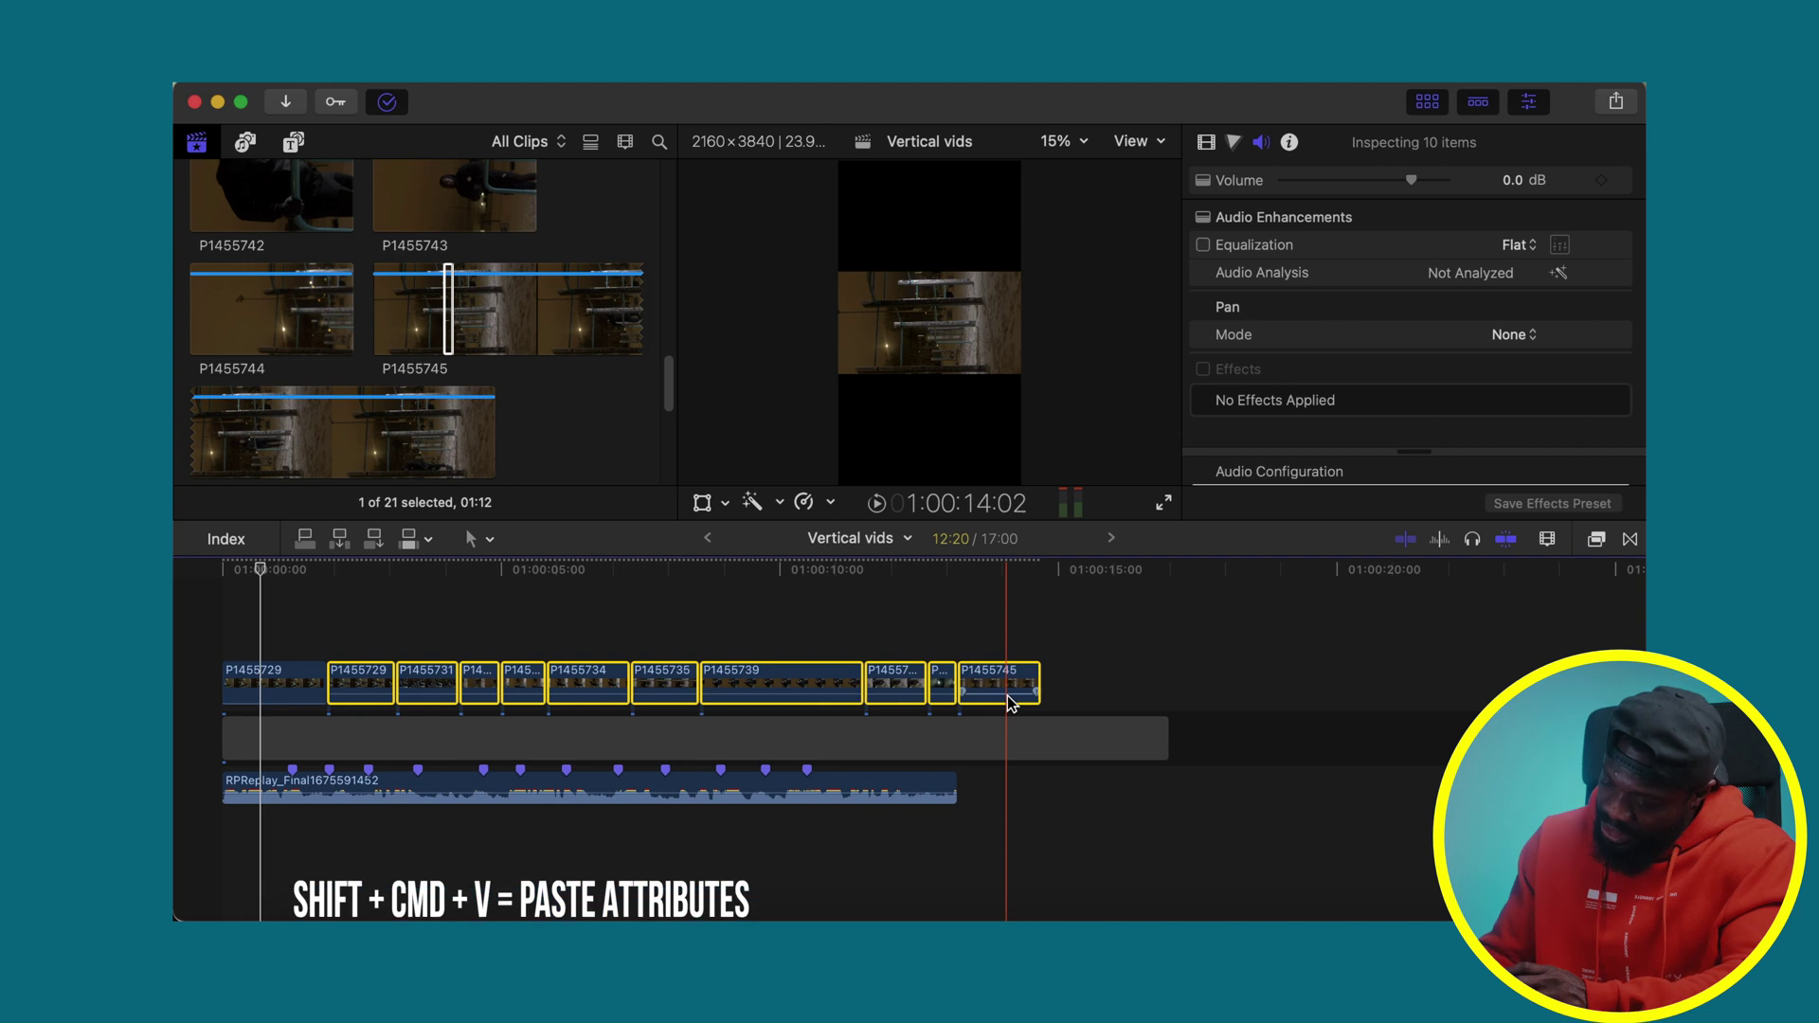
key(shift+super+v)
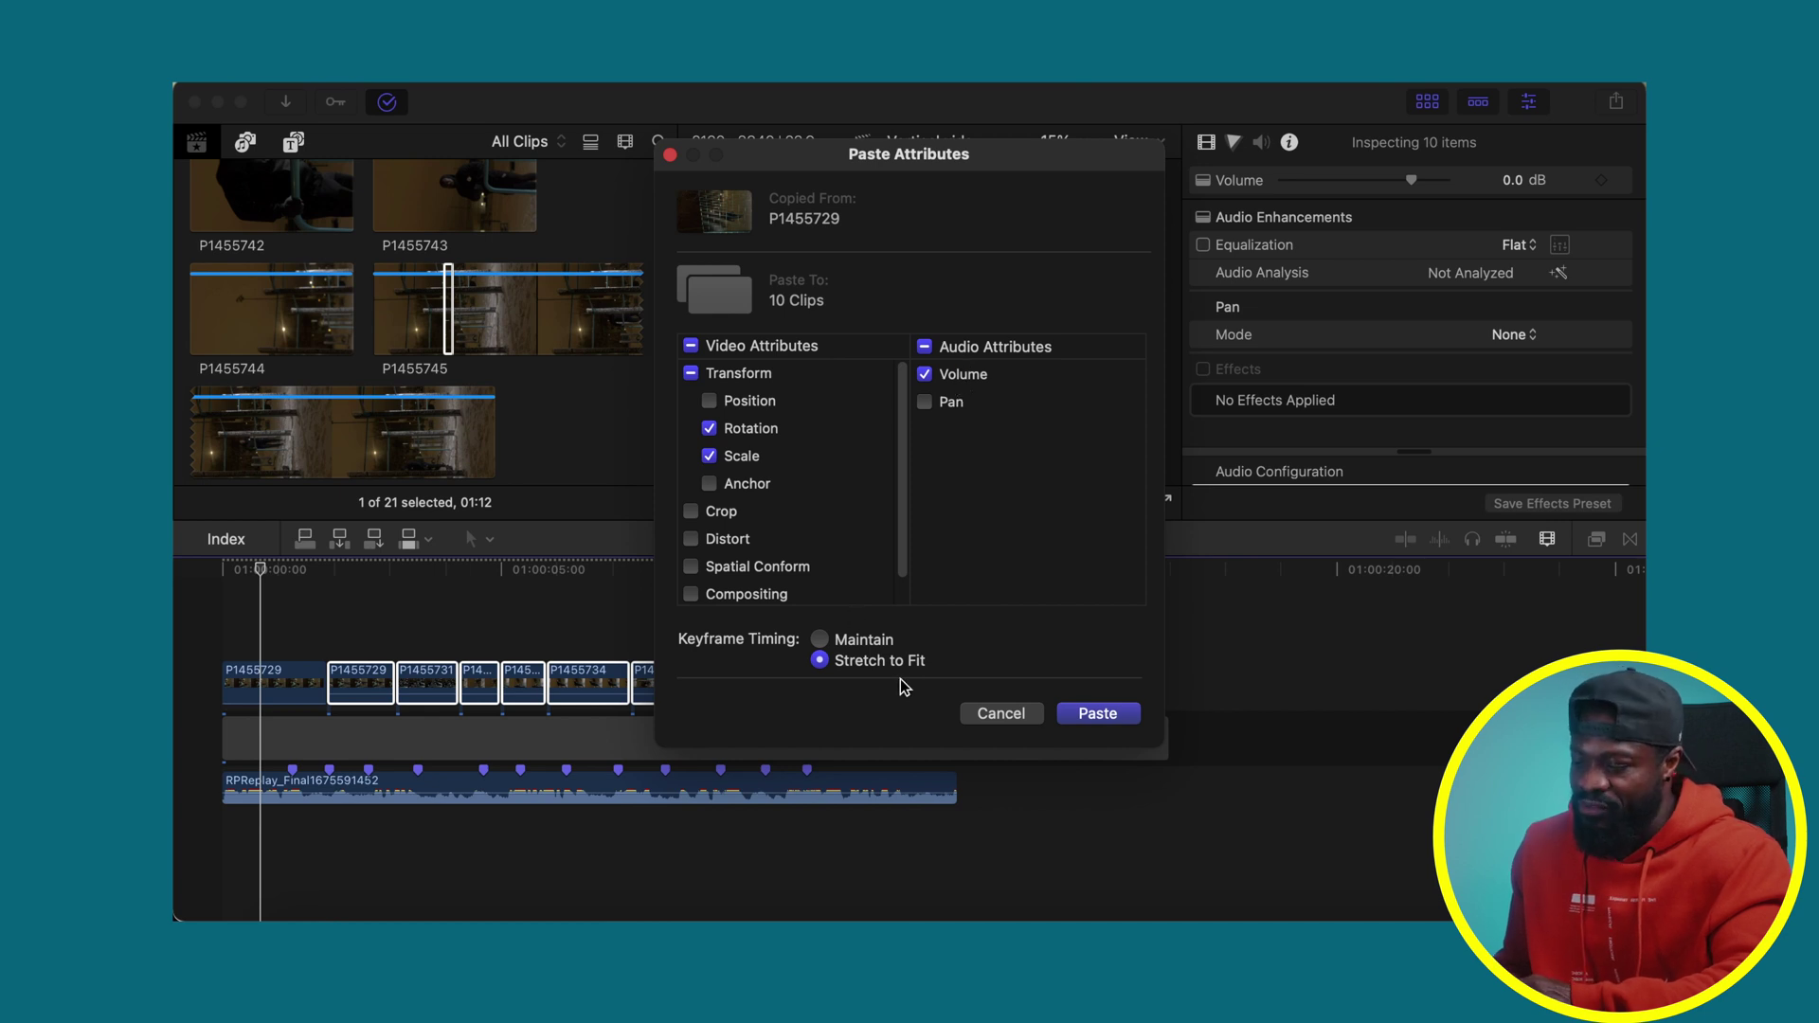
Step: Paste the 270° rotation, 180% scale and muted volume onto the ten clips, then select all eleven
click(1098, 713)
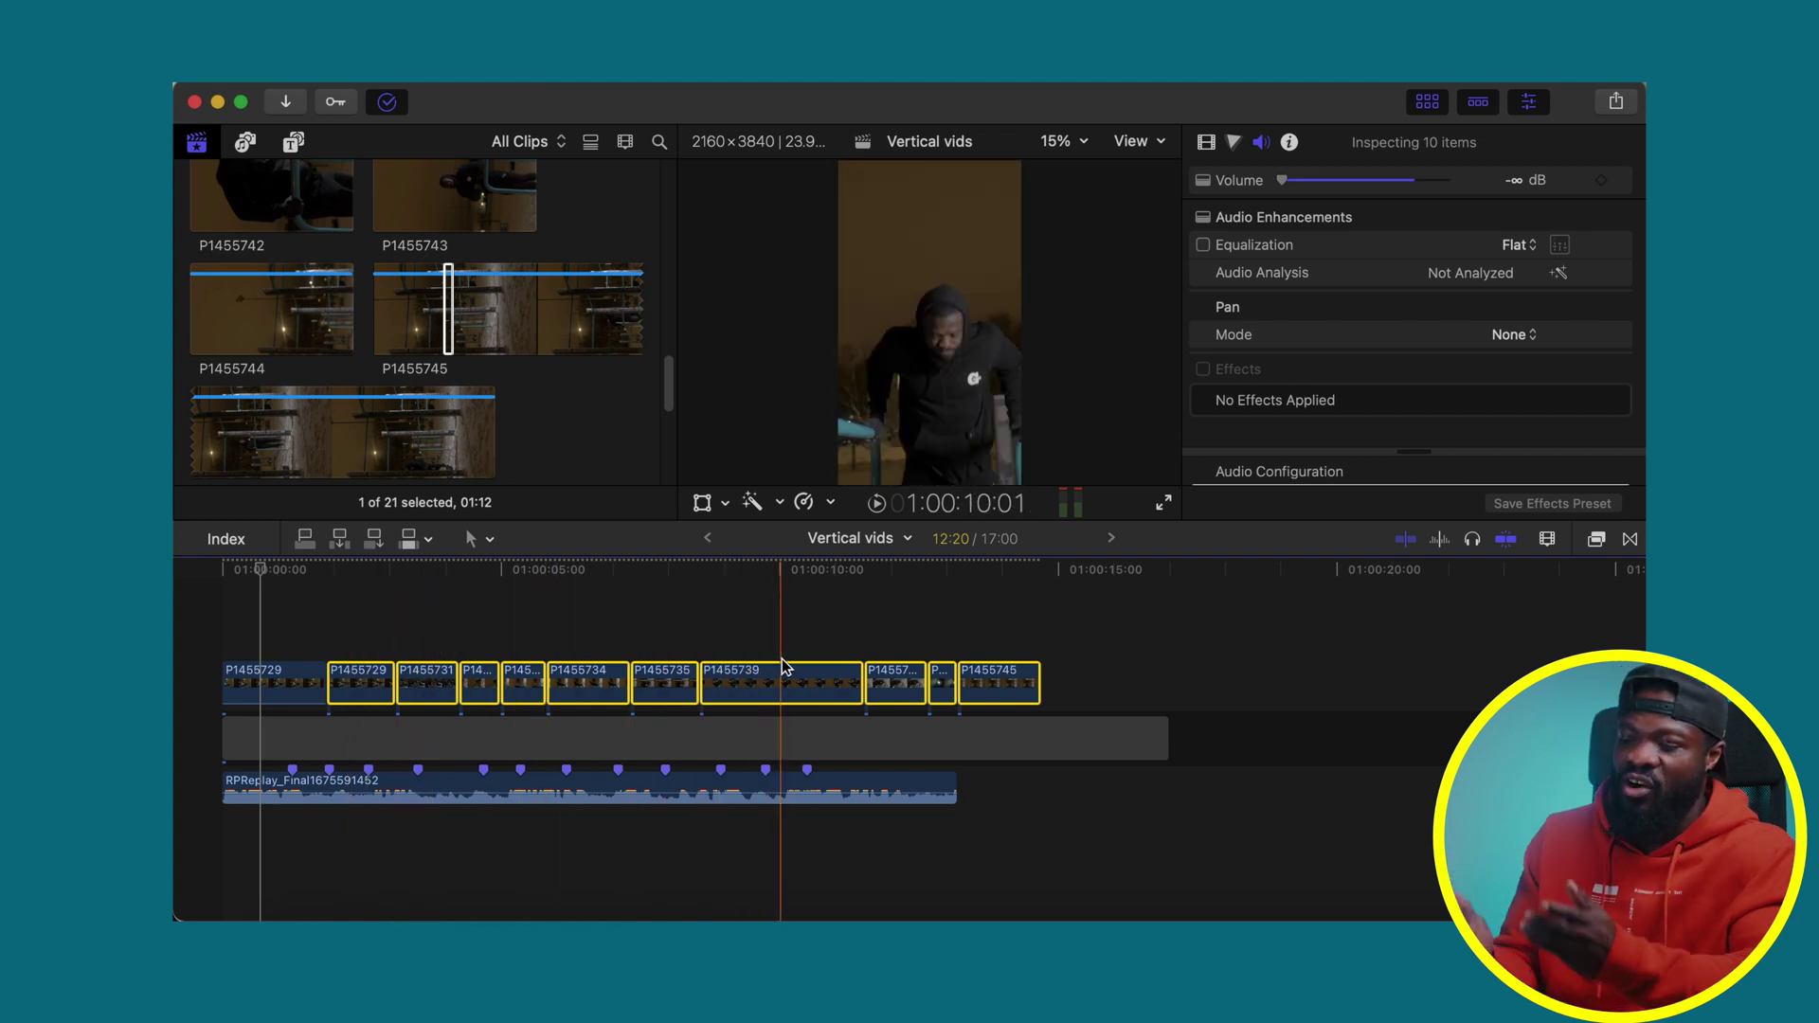
drag(271, 637, 982, 709)
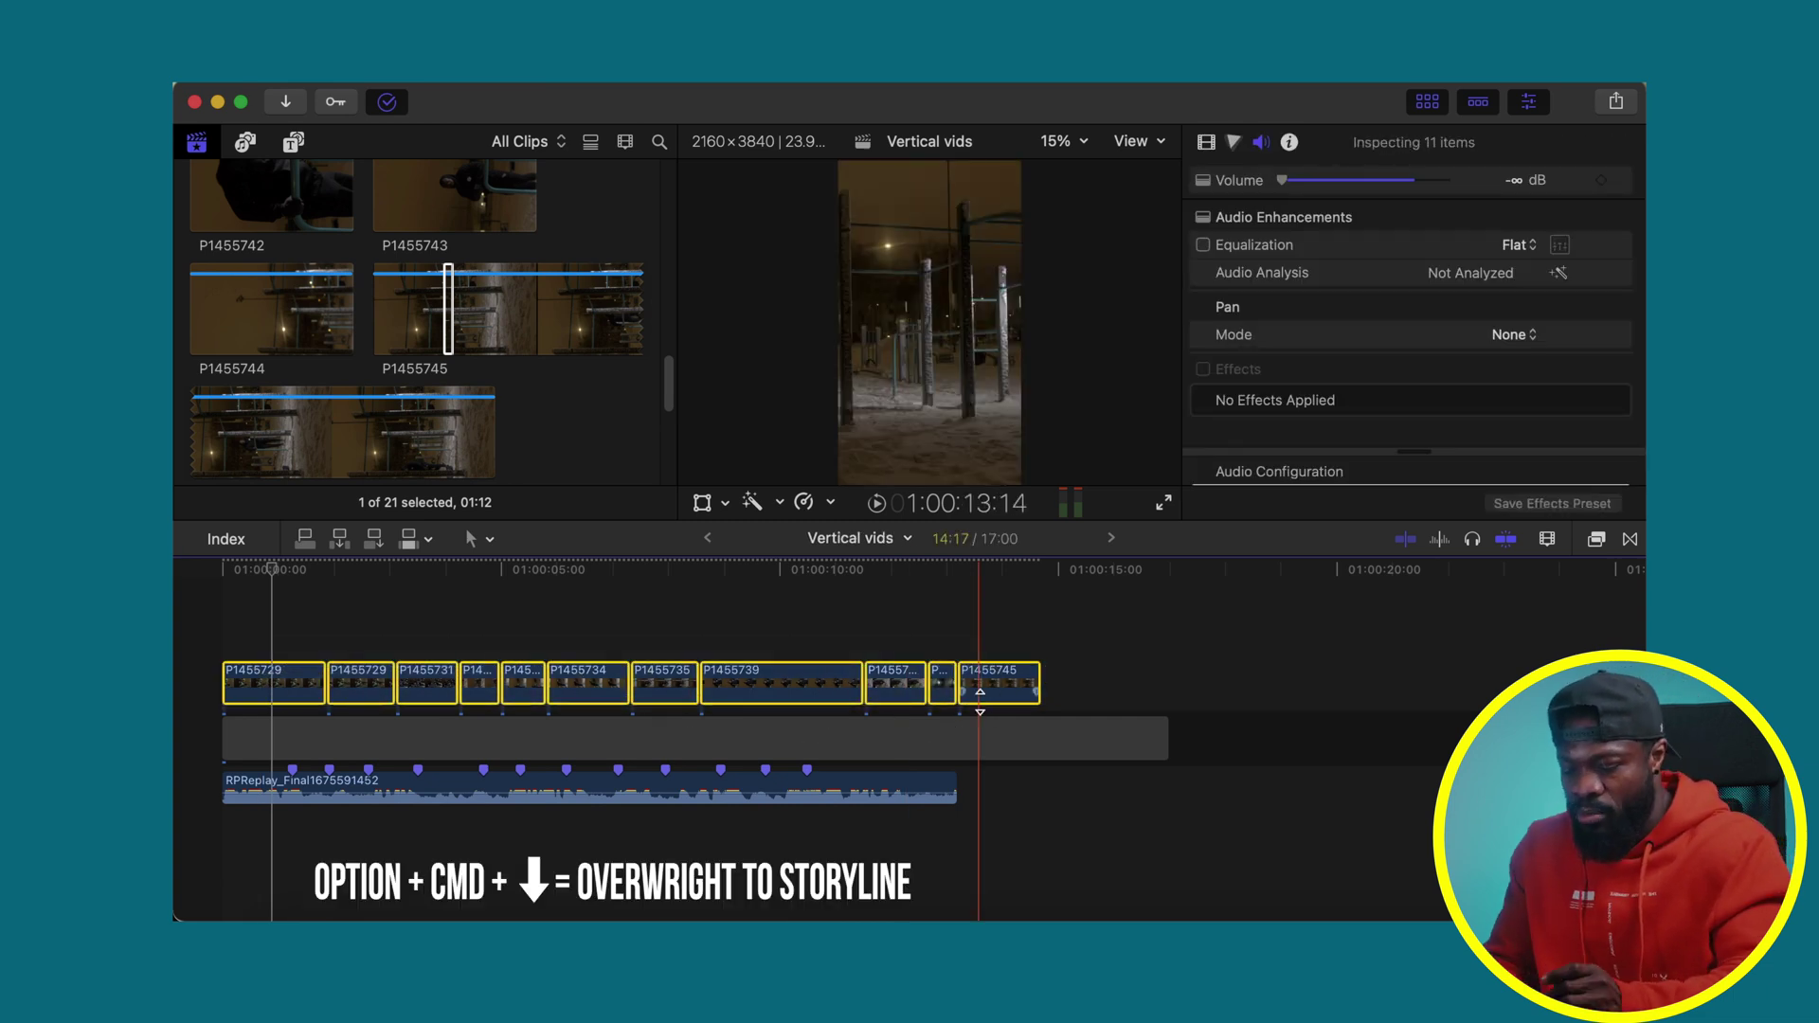
Step: Overwrite the clips into the primary storyline and delete the leftover gap after P1455745
key(alt+super+Down)
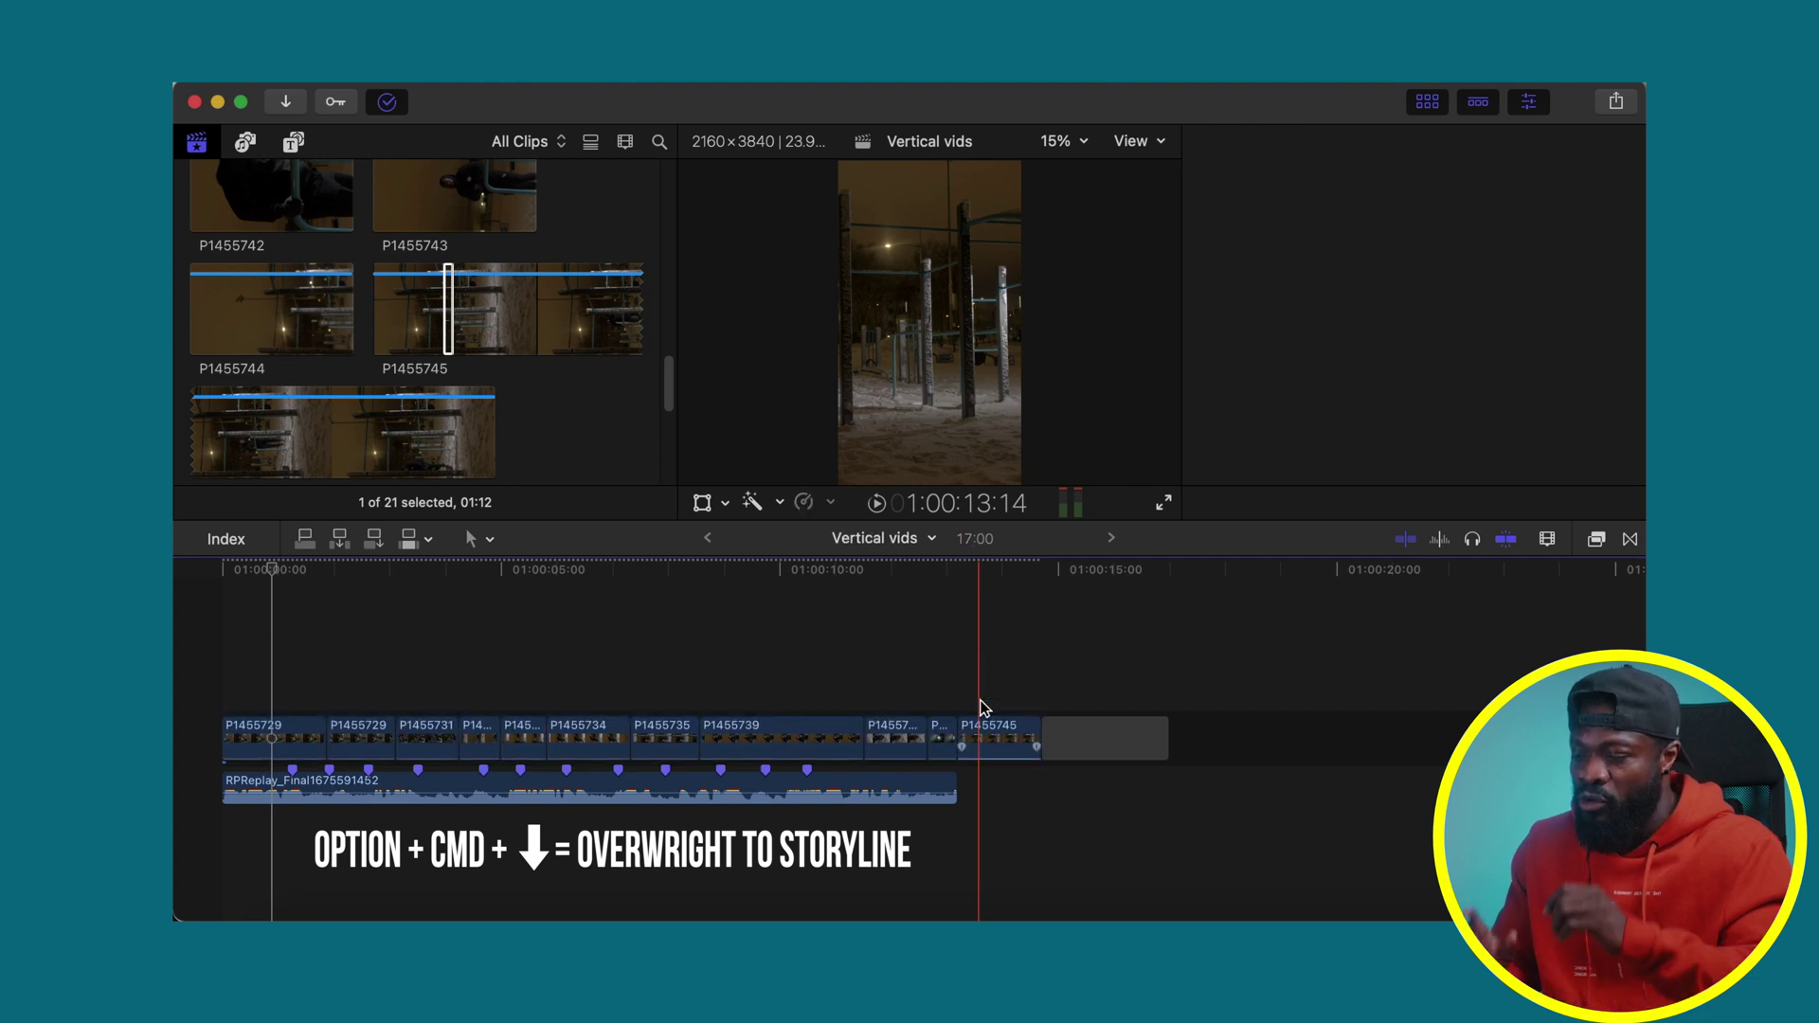
click(1108, 739)
key(Delete)
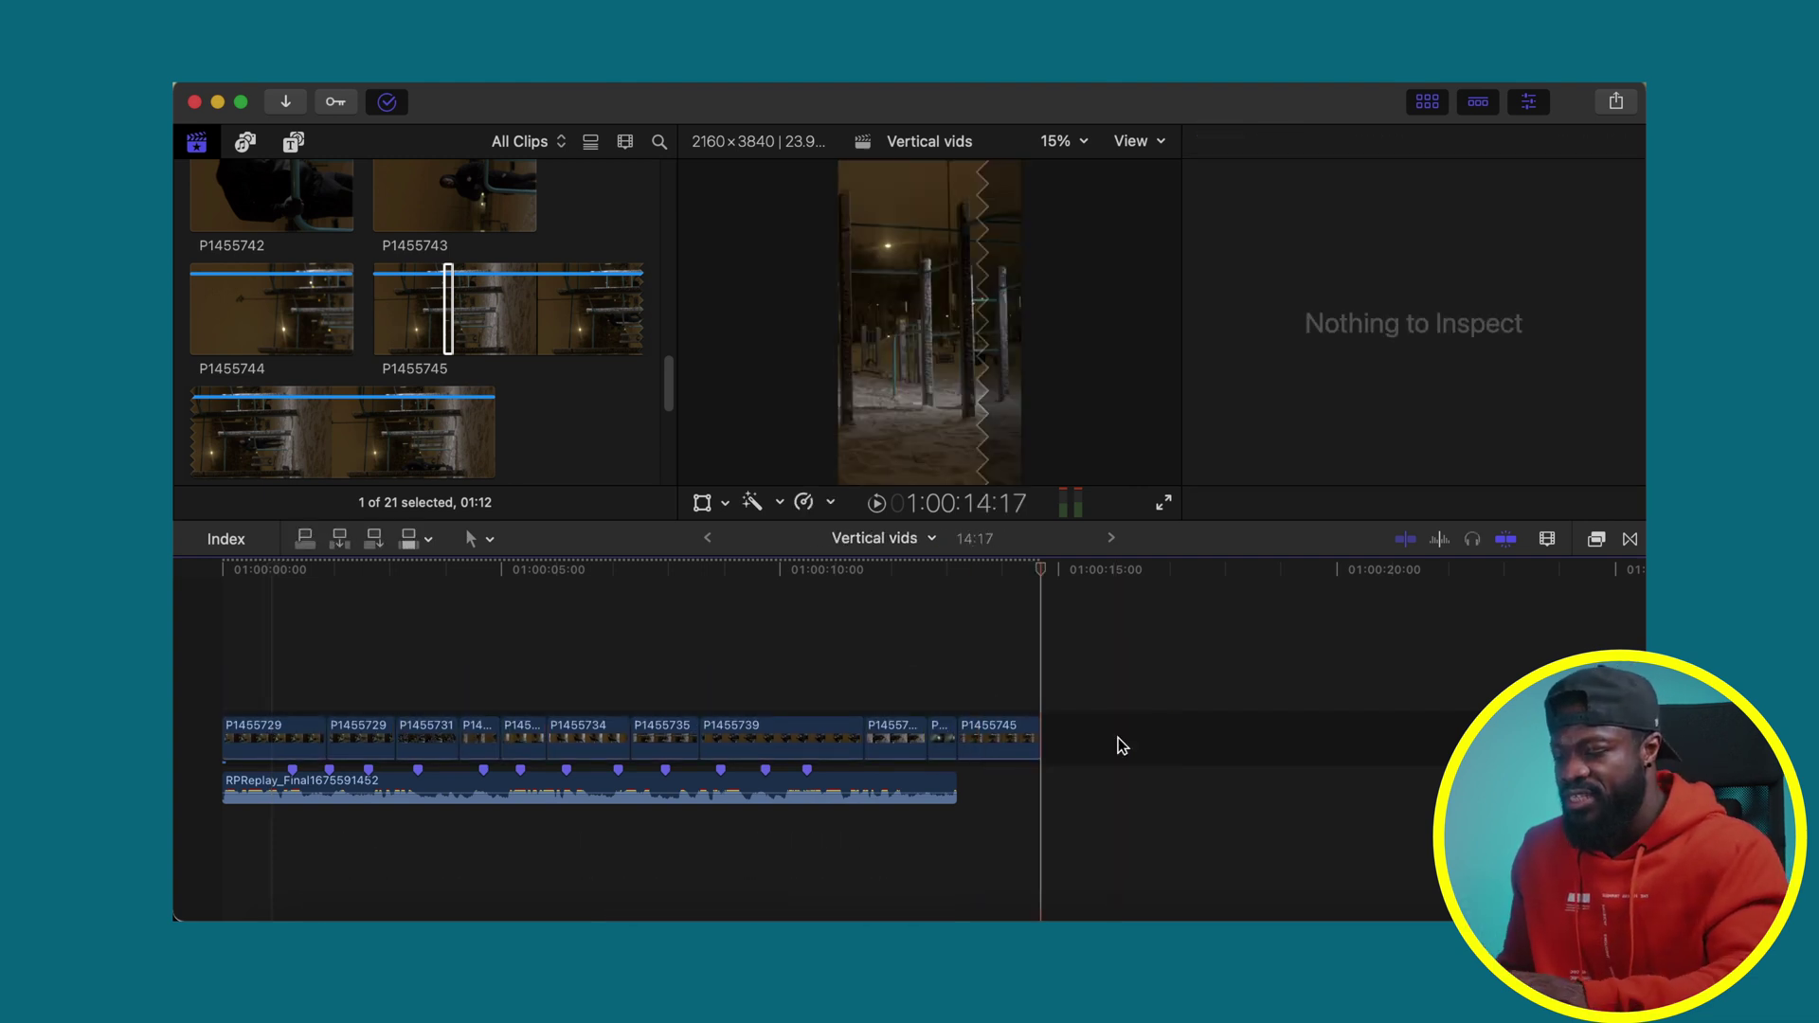
Step: Park the playhead on the first clip, then type 'reation.store' into a browser Google search
click(227, 706)
click(286, 709)
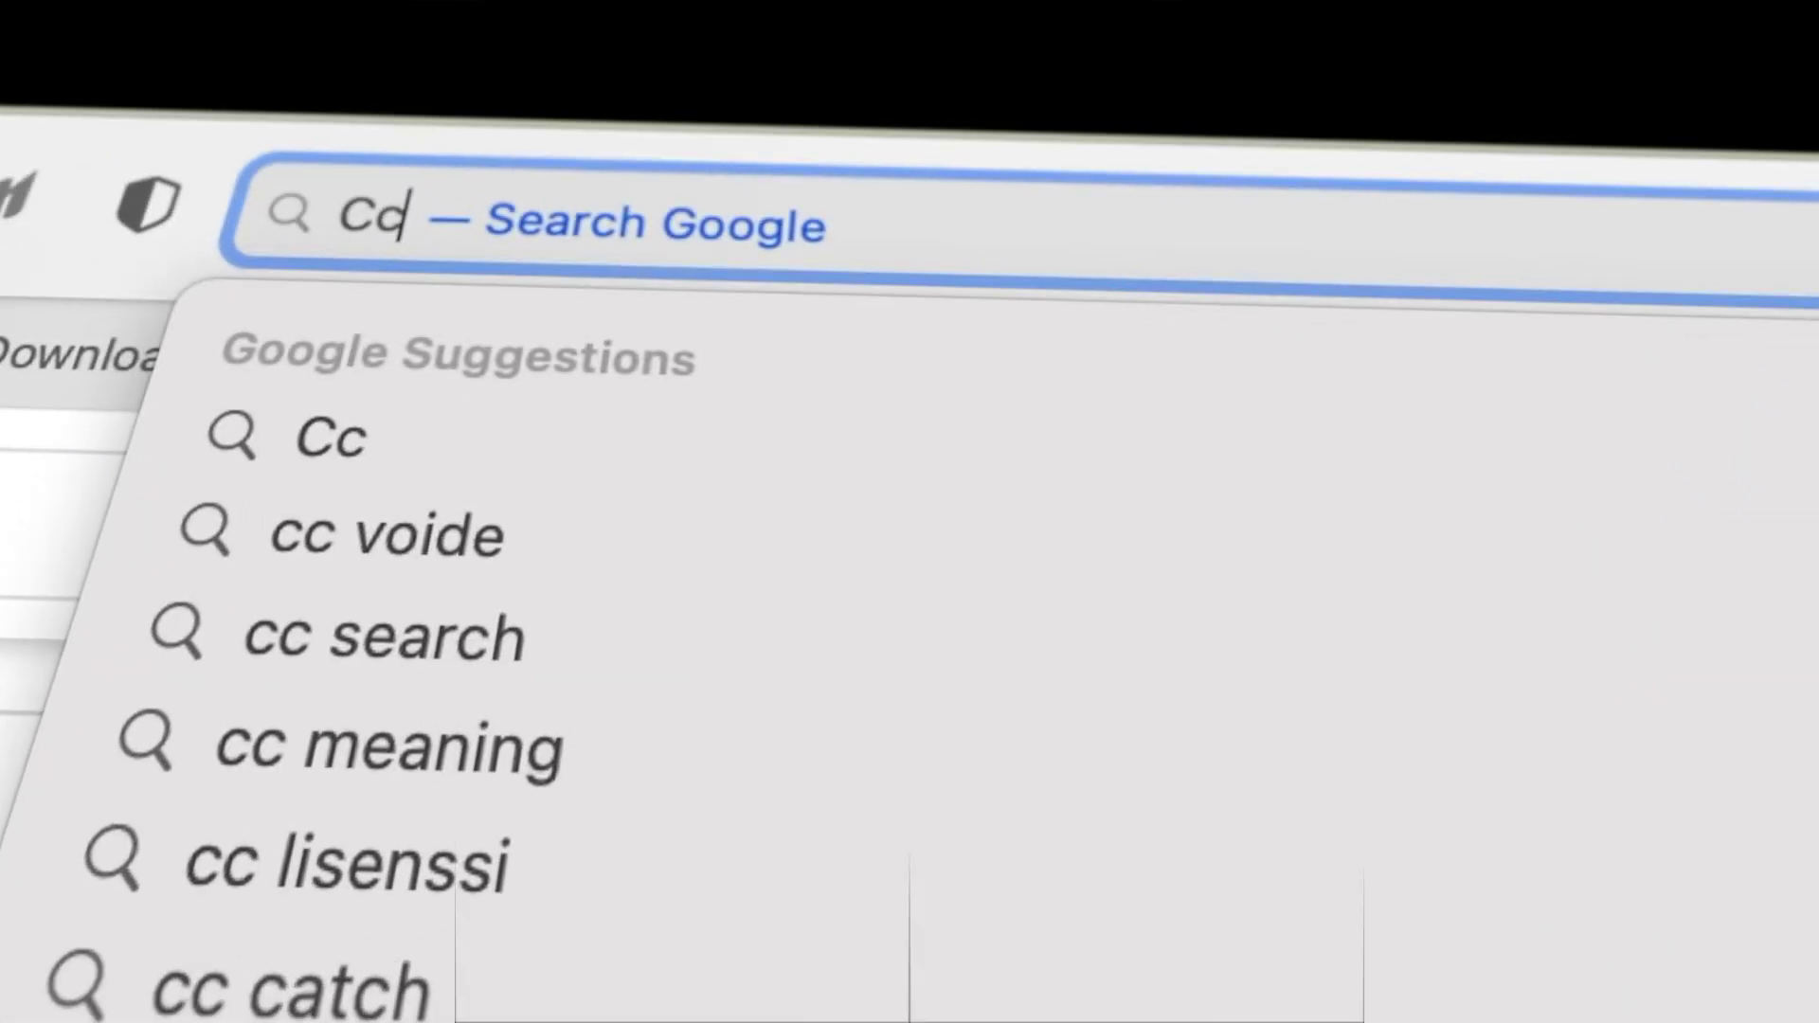
text(reation)
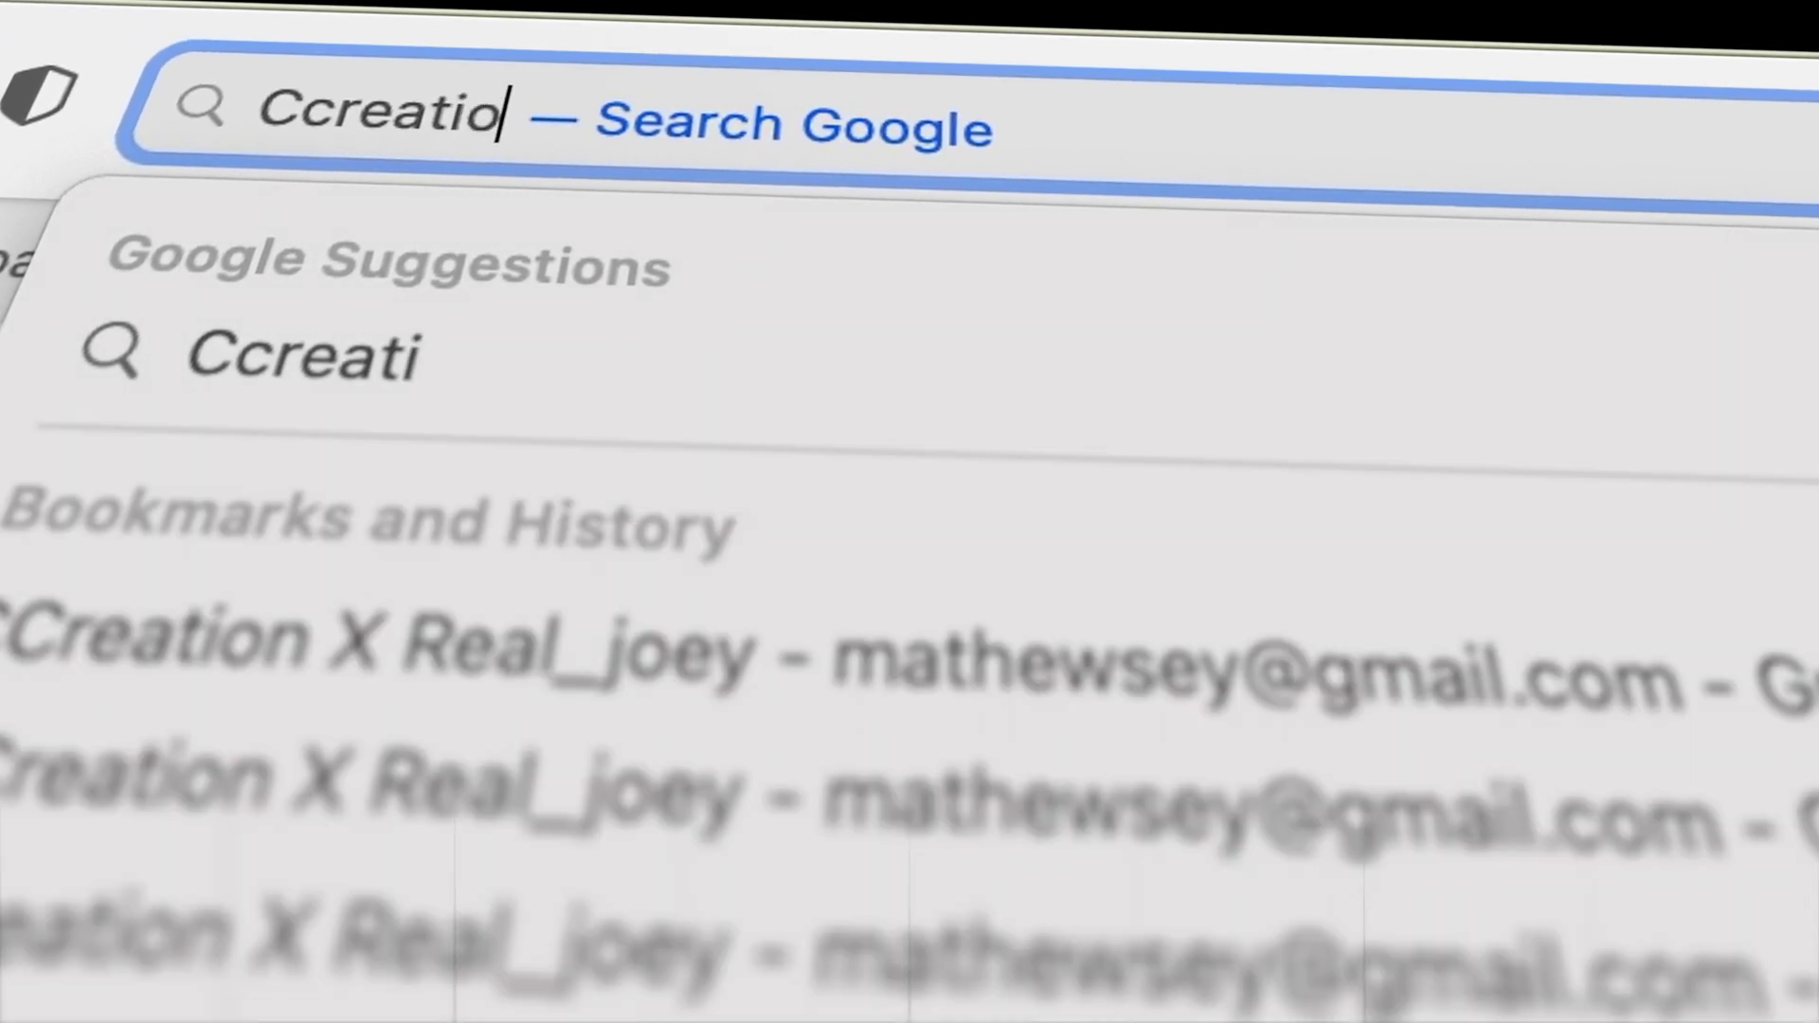
text(.store)
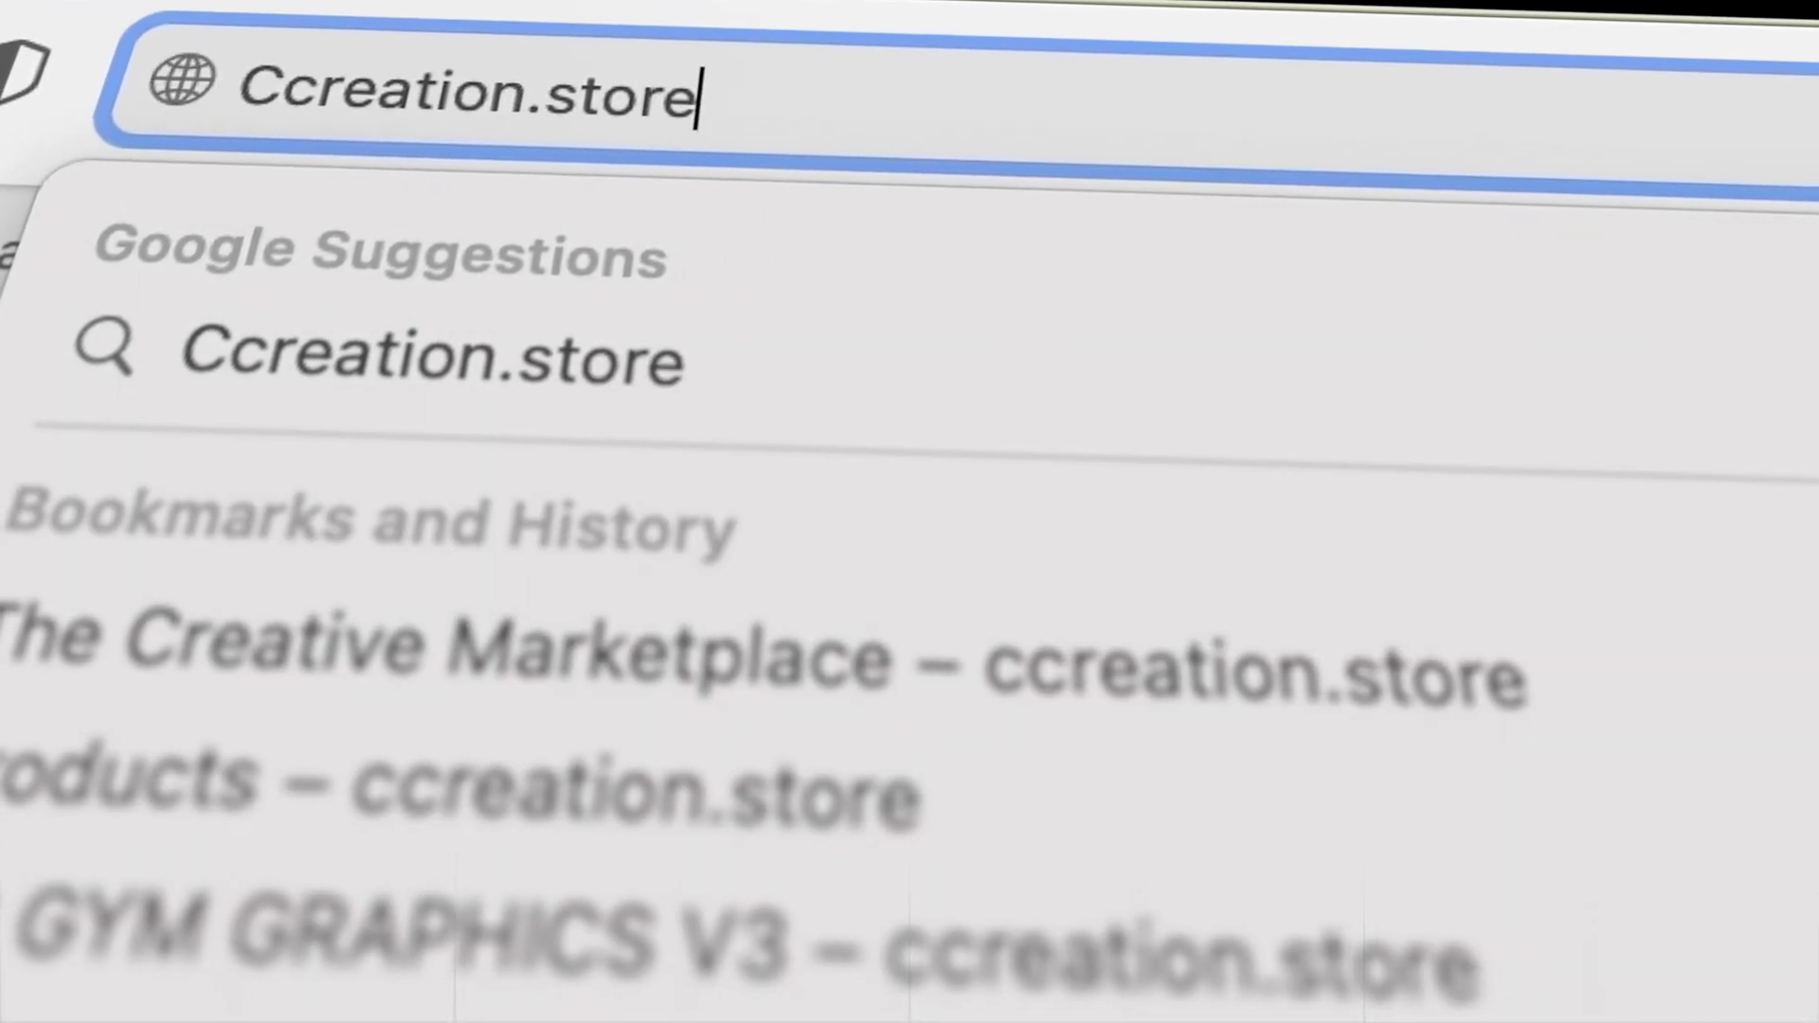